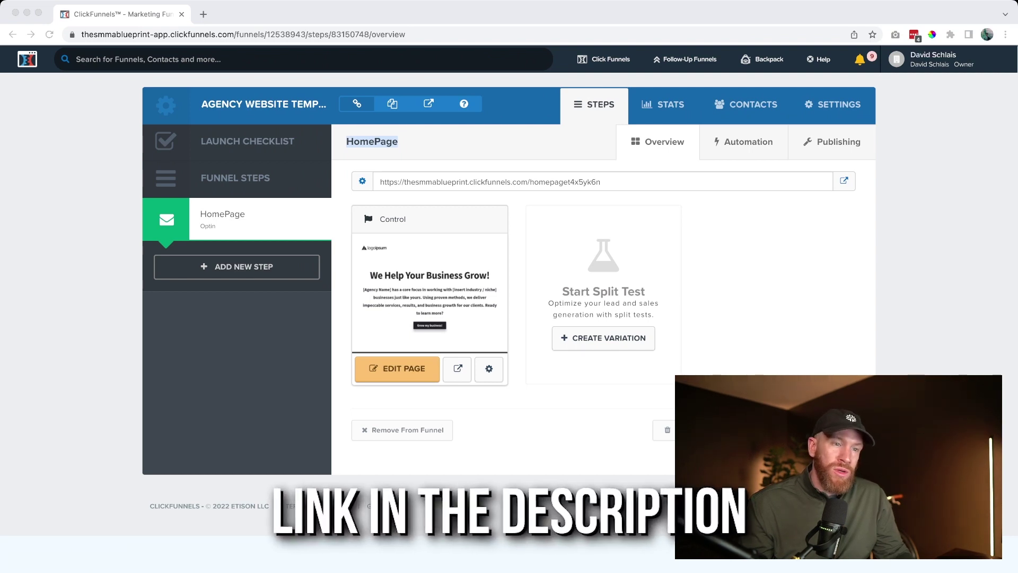
Load the Agency Website Template share link in a new tab and add it as a funnel
key("super+t")
type("app.clickfunnels.com/funnels/12538943/share/6rhu1odgqukgkcvh")
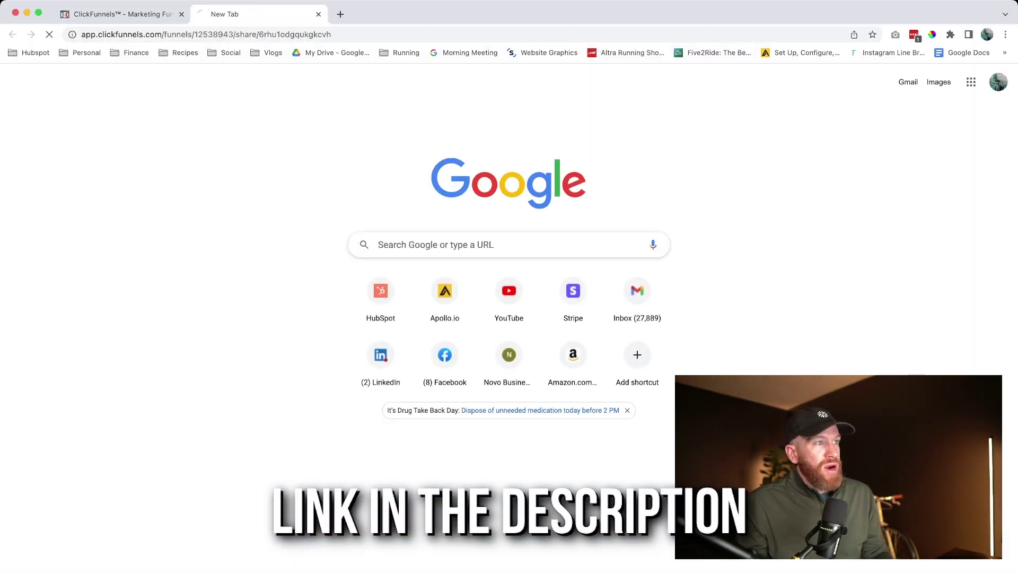
key("Return")
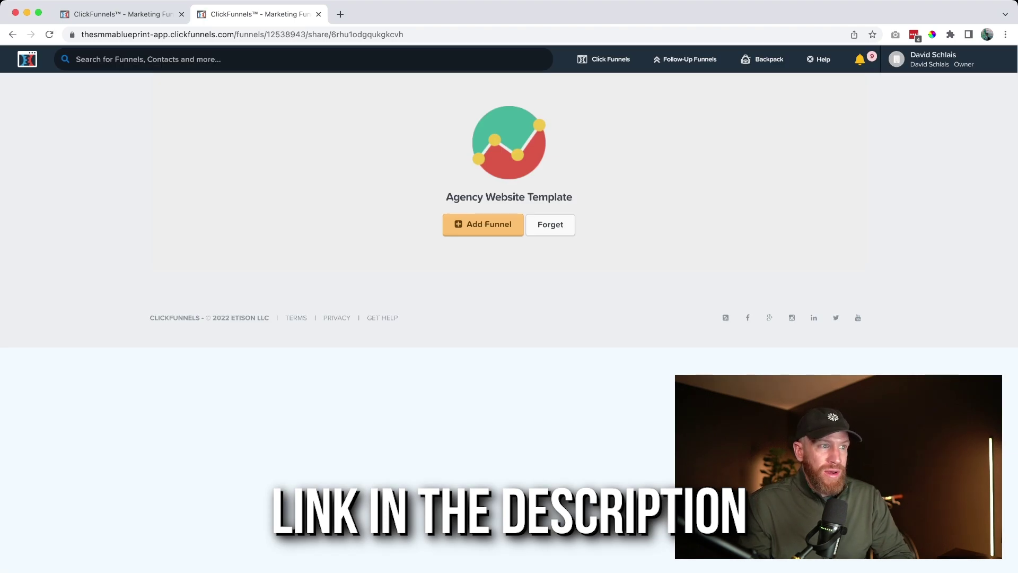
left_click(483, 224)
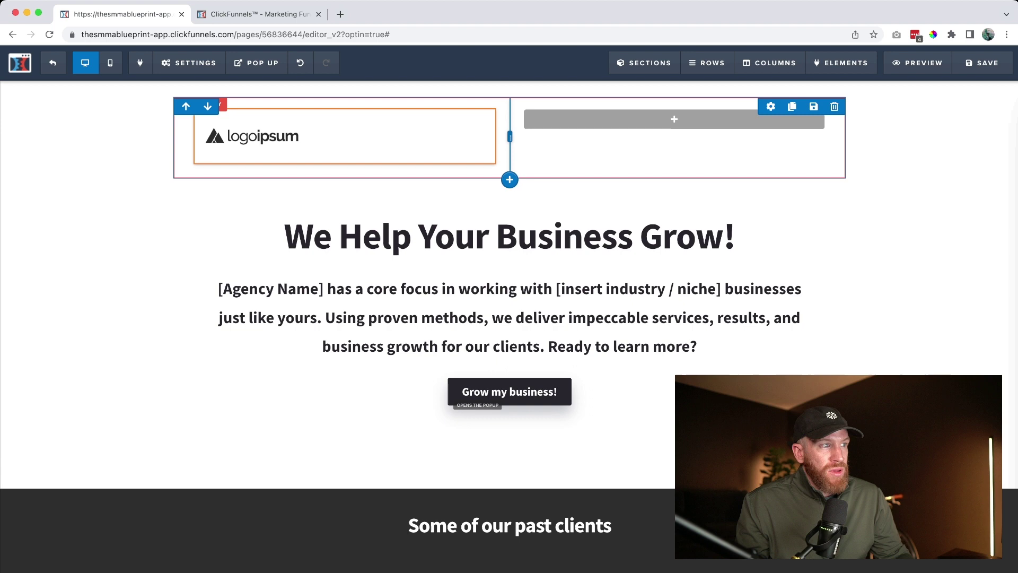
Replace the header logoipsum logo with the PlayStation logo from Uploaded Images
left_click(253, 137)
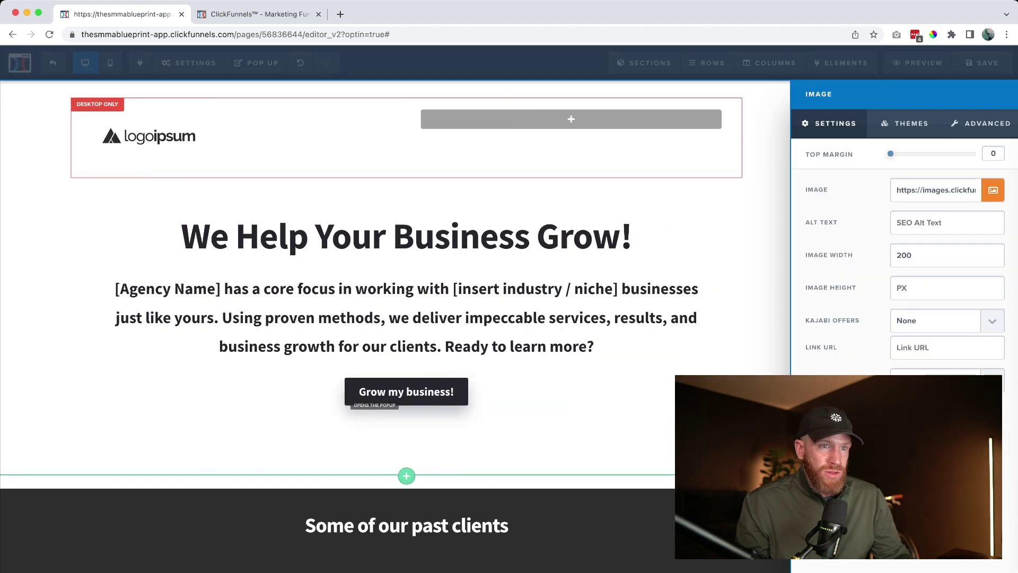
left_click(993, 190)
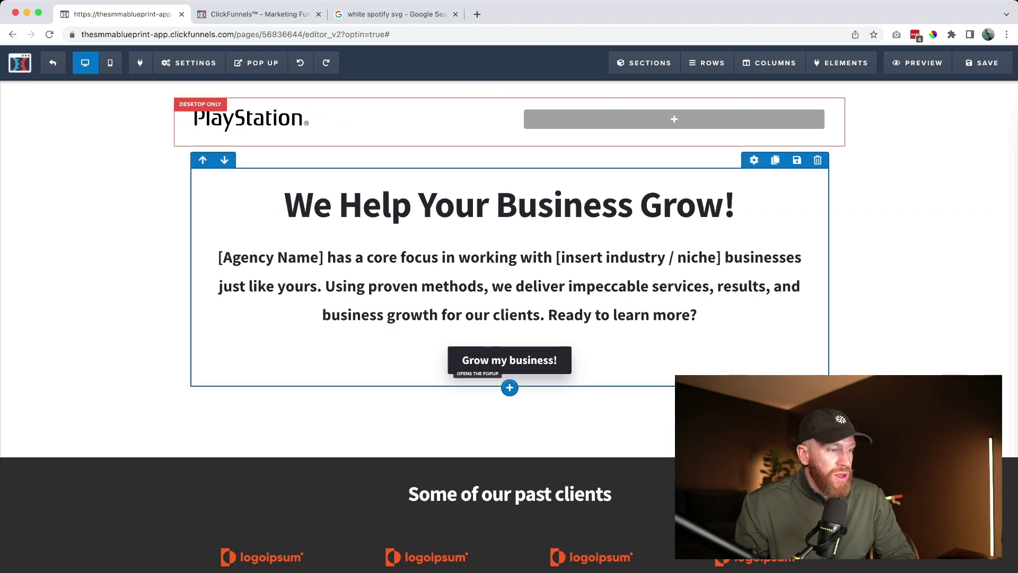
Add a two-column row with a demo image below the client logos, then delete it
scroll(262, 231, "down", 6)
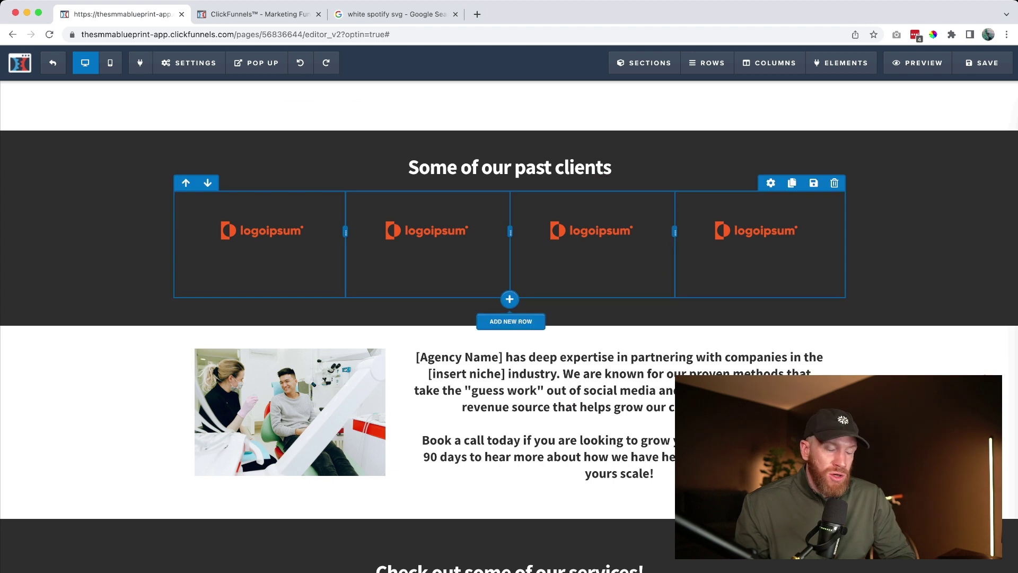
left_click(509, 299)
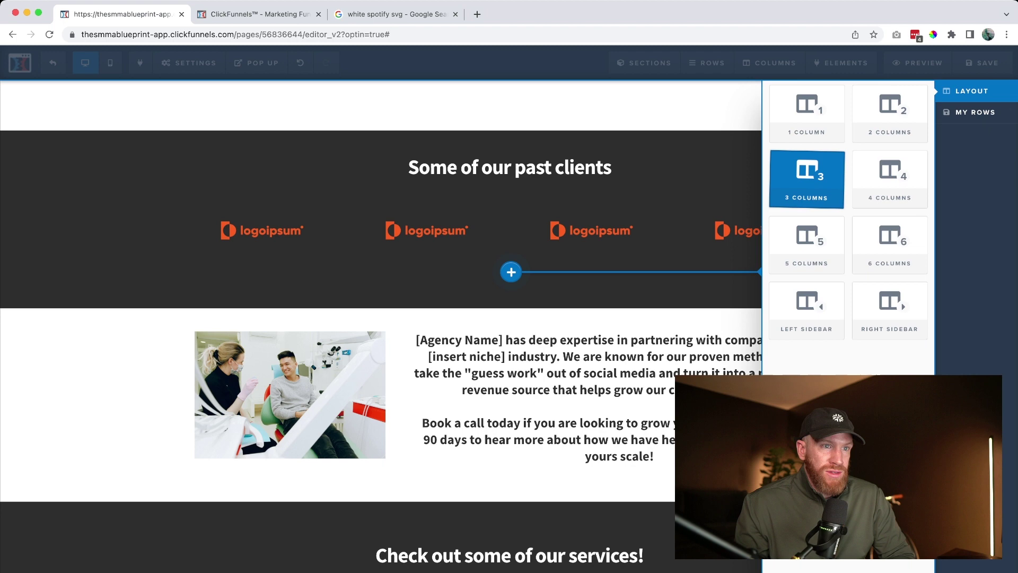
left_click(890, 114)
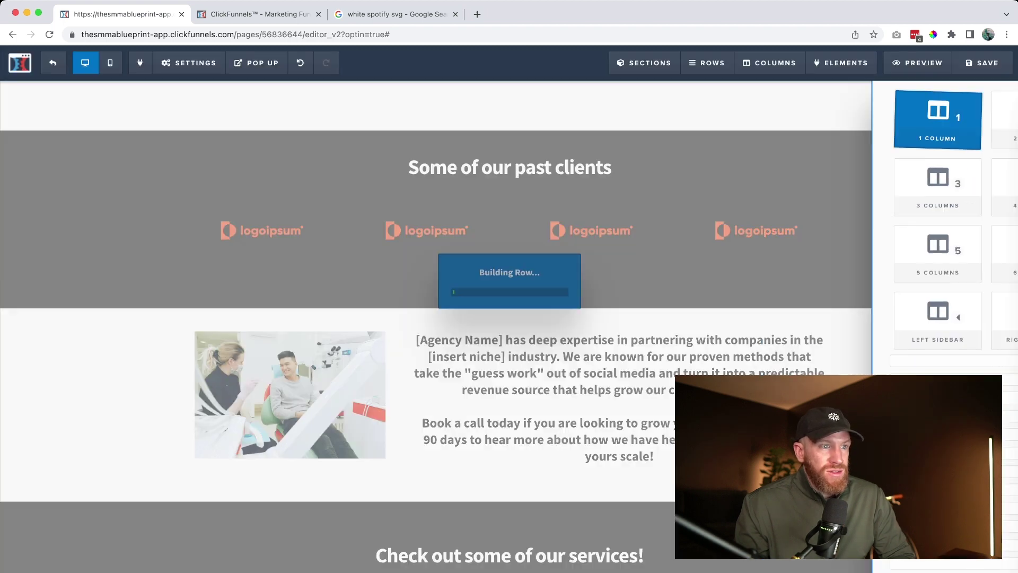
left_click(345, 318)
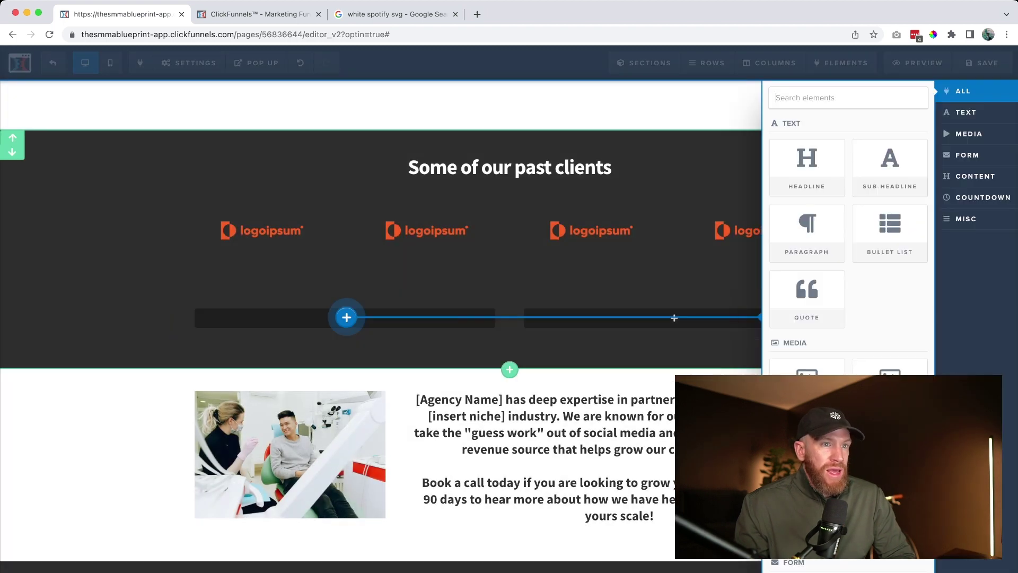
left_click(807, 367)
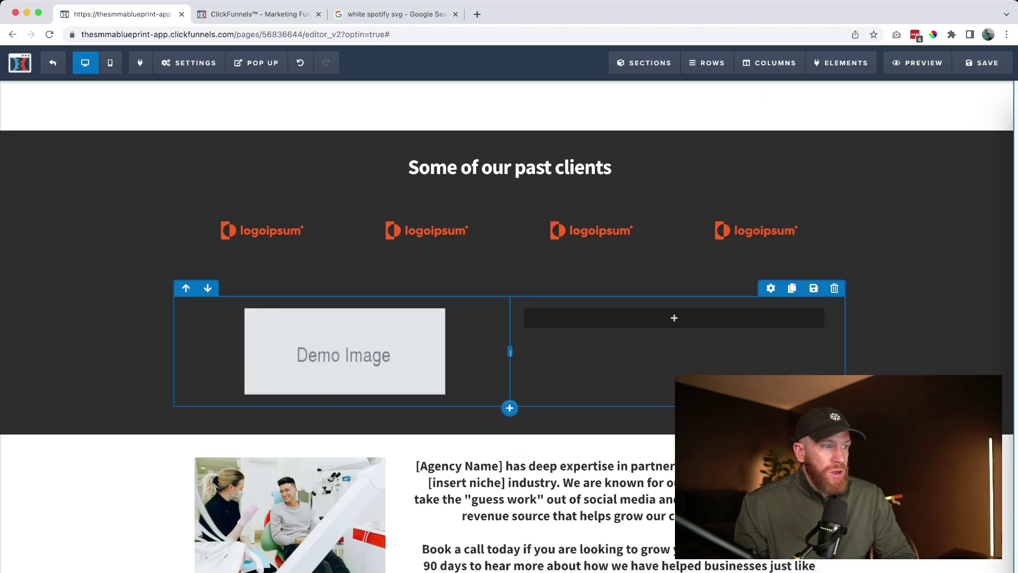
left_click(345, 352)
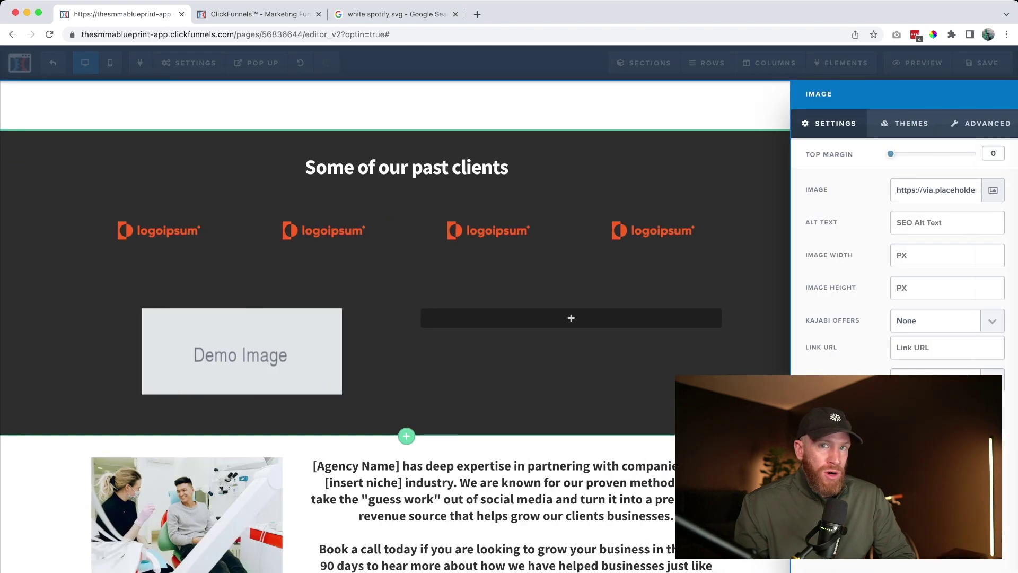
left_click(609, 350)
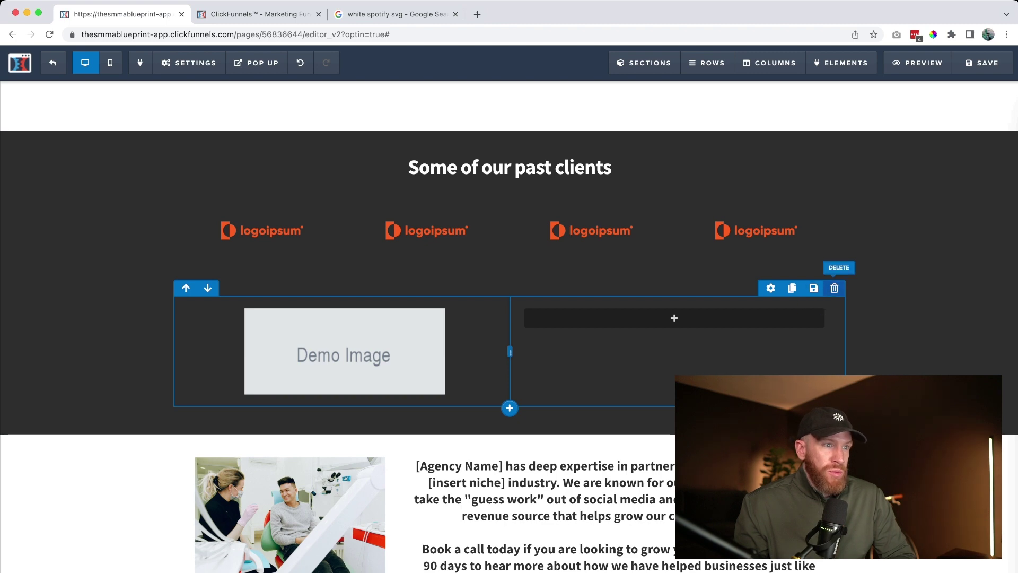
left_click(834, 288)
Swap the client logo placeholders for the green Spotify logo
left_click(256, 264)
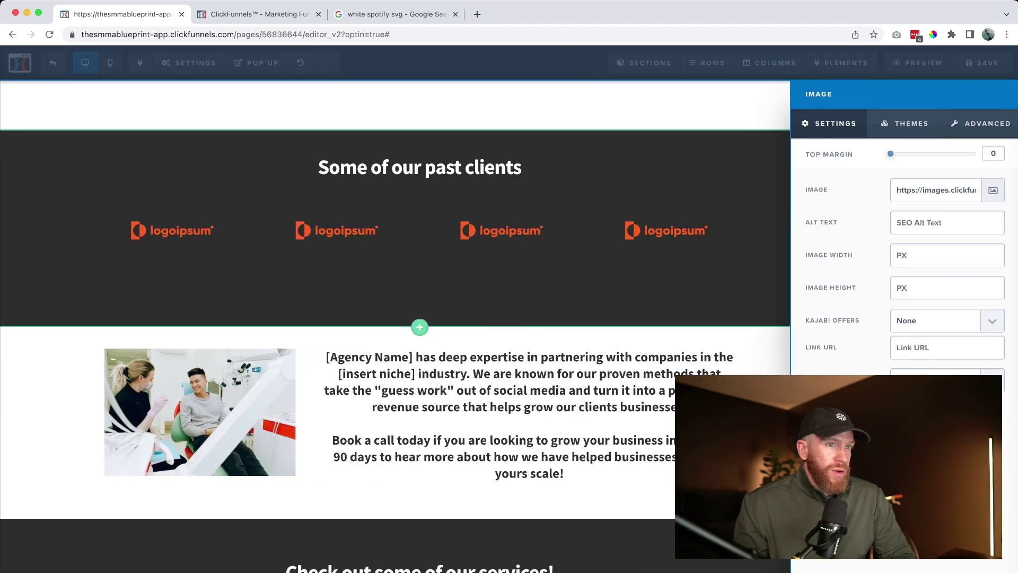
left_click(993, 190)
left_click(57, 208)
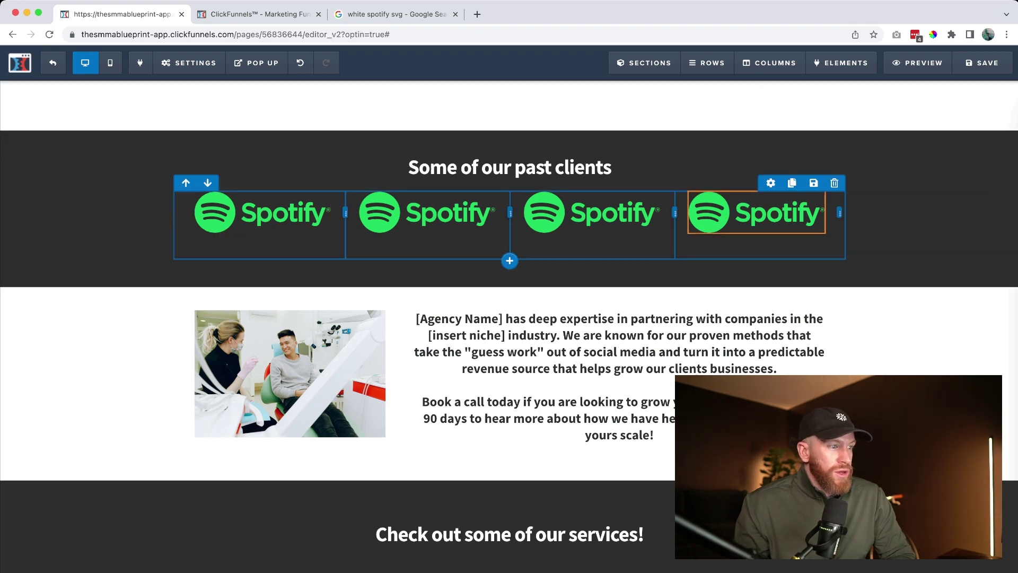
Put the PlayStation logo in the footer in place of logoipsum
scroll(758, 212, "down", 10)
left_click(510, 497)
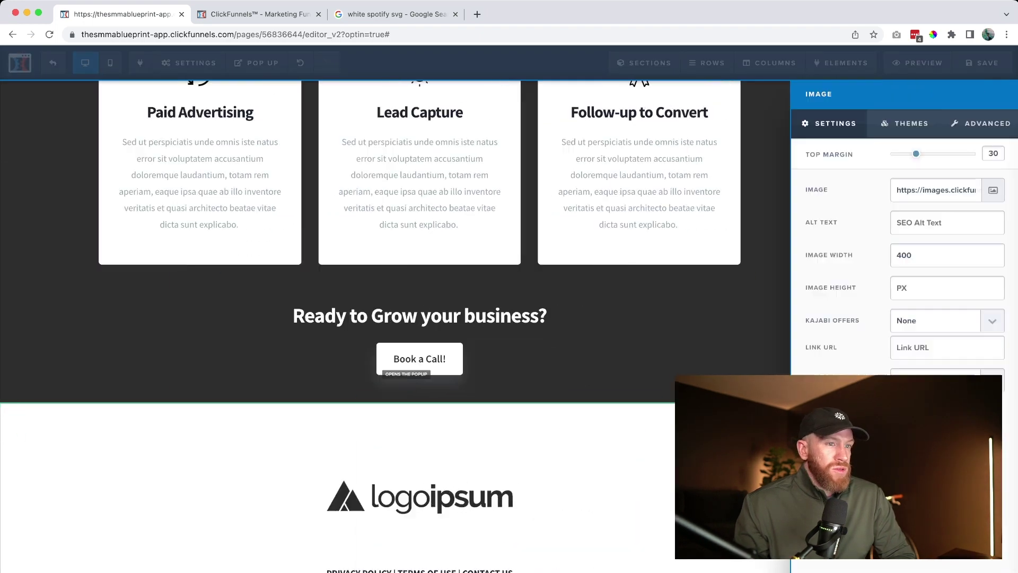
left_click(993, 190)
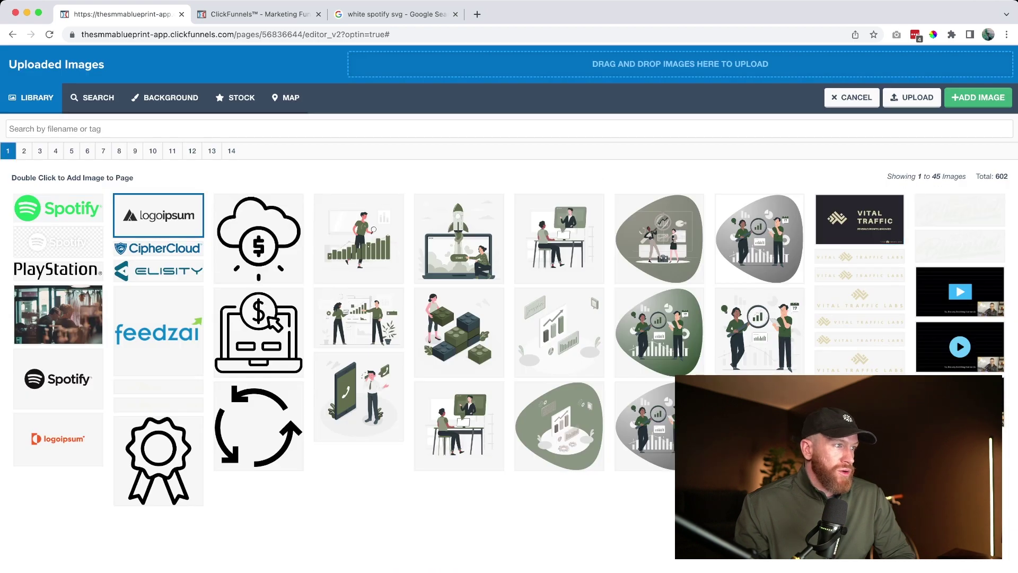
left_click(56, 270)
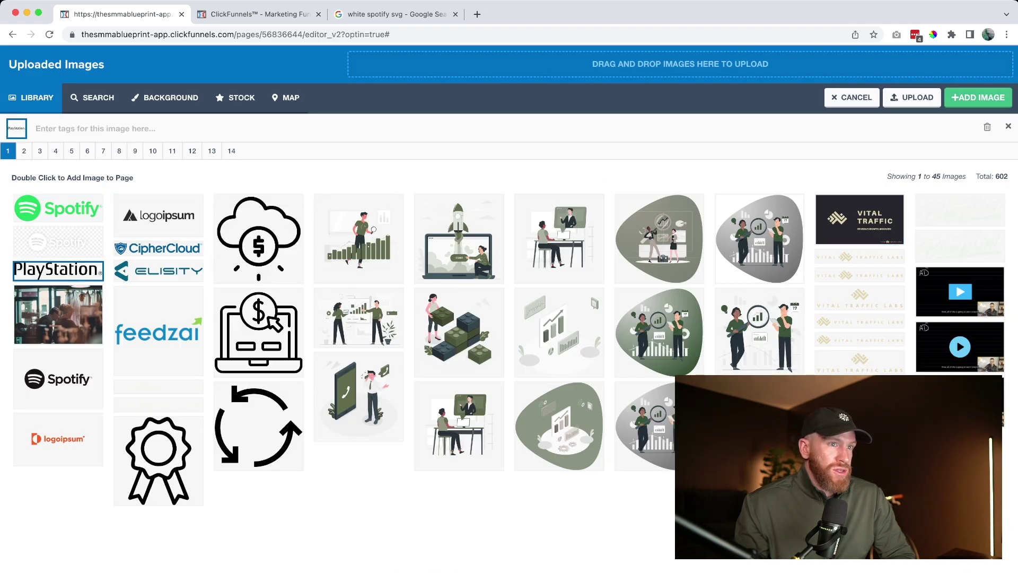
left_click(978, 97)
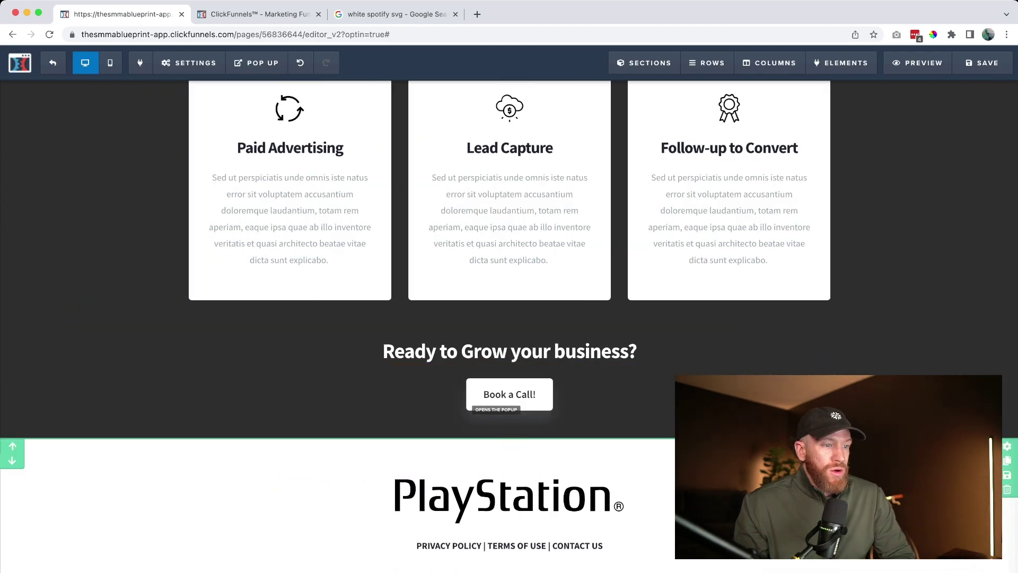
scroll(509, 286, "up", 15)
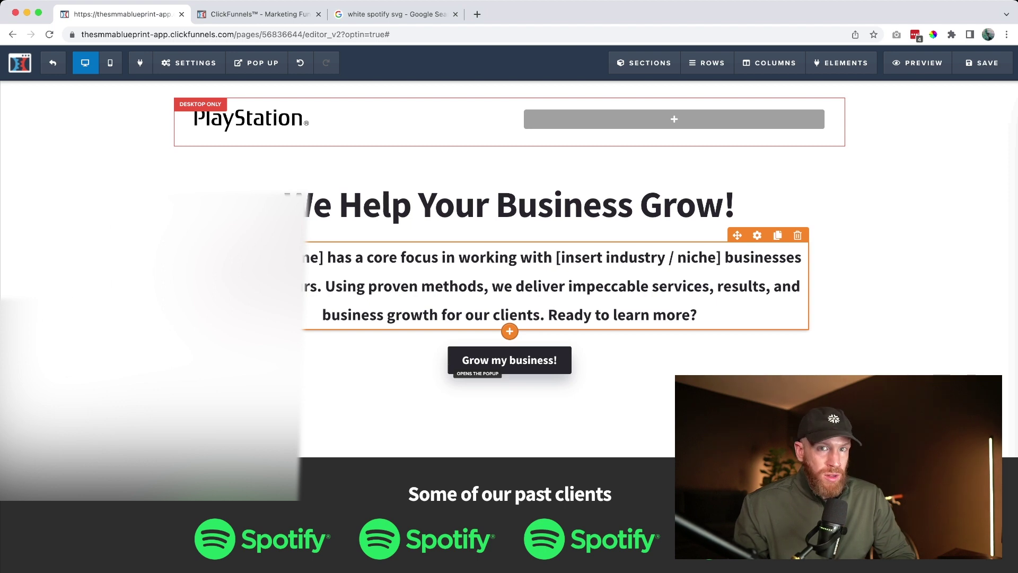
Change the hero heading to read 'We Help Small Business Grow'
double_click(564, 206)
left_click(496, 205)
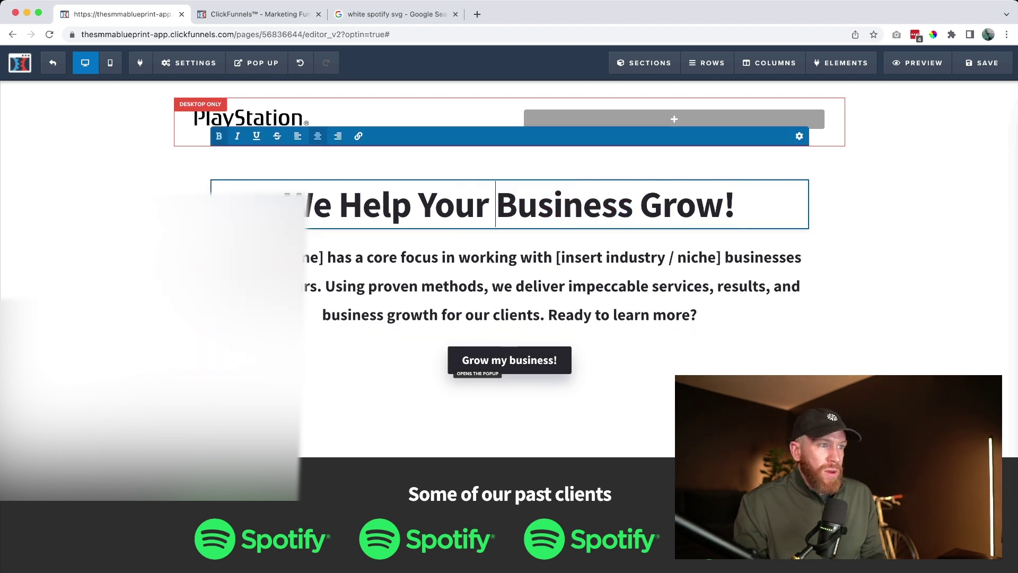
key("shift+End")
type("Small Busine")
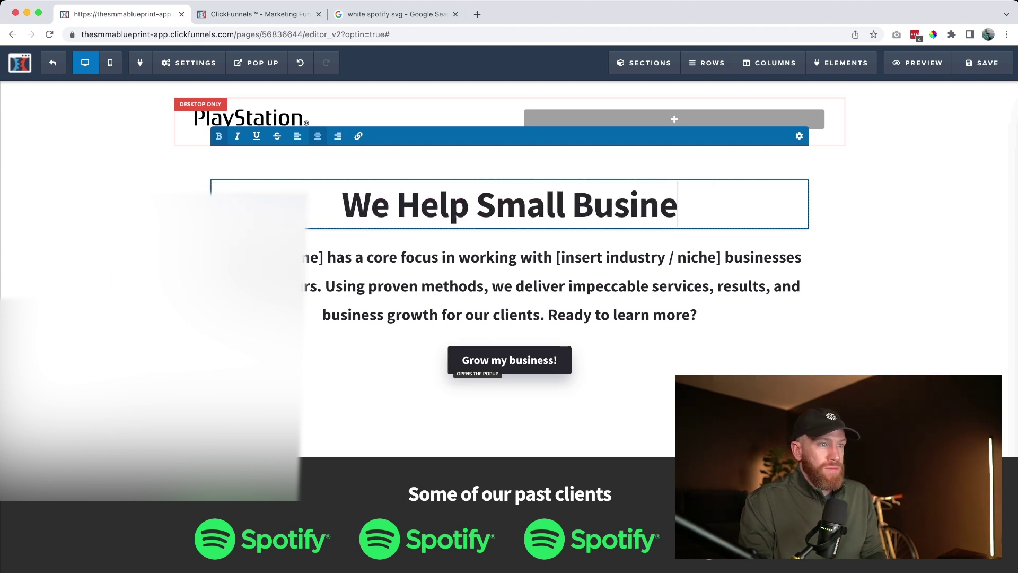
type("ss Grow")
key("Escape")
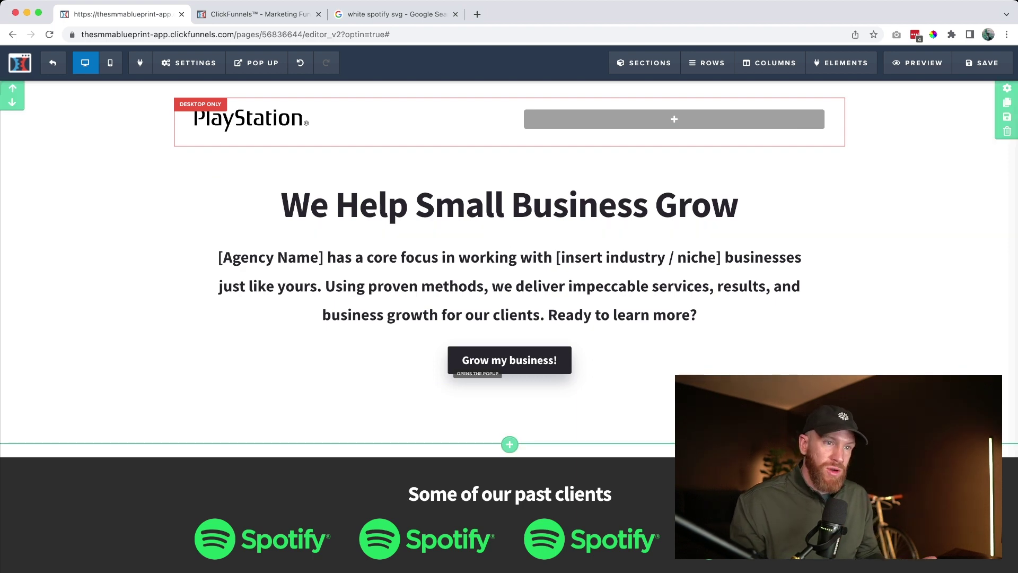
Replace the intro paragraph's [Agency Name] with 'Playstation' and its niche placeholder with 'dental'
left_click(218, 257)
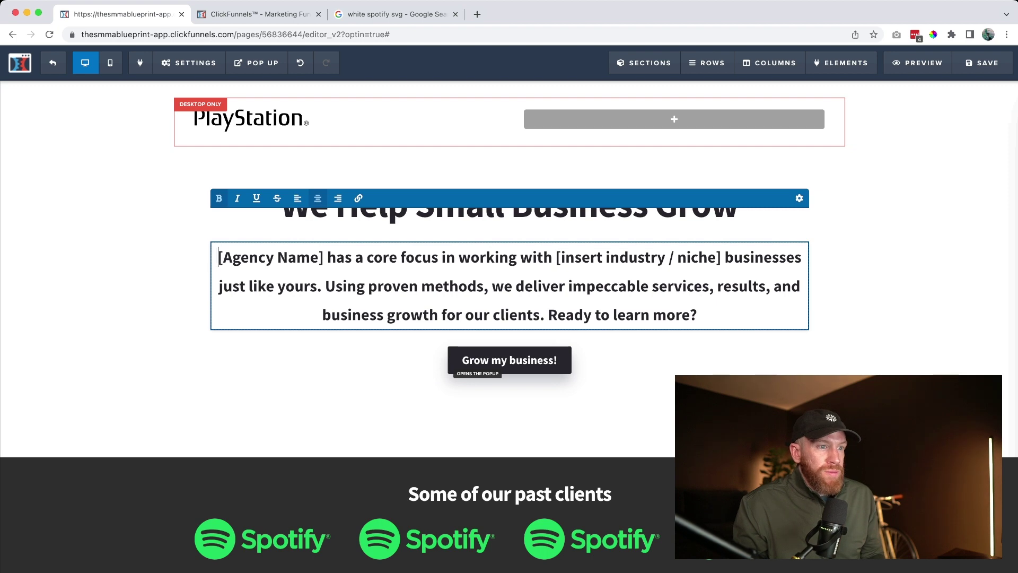
key("alt+shift+Right")
key("alt+shift+Right")
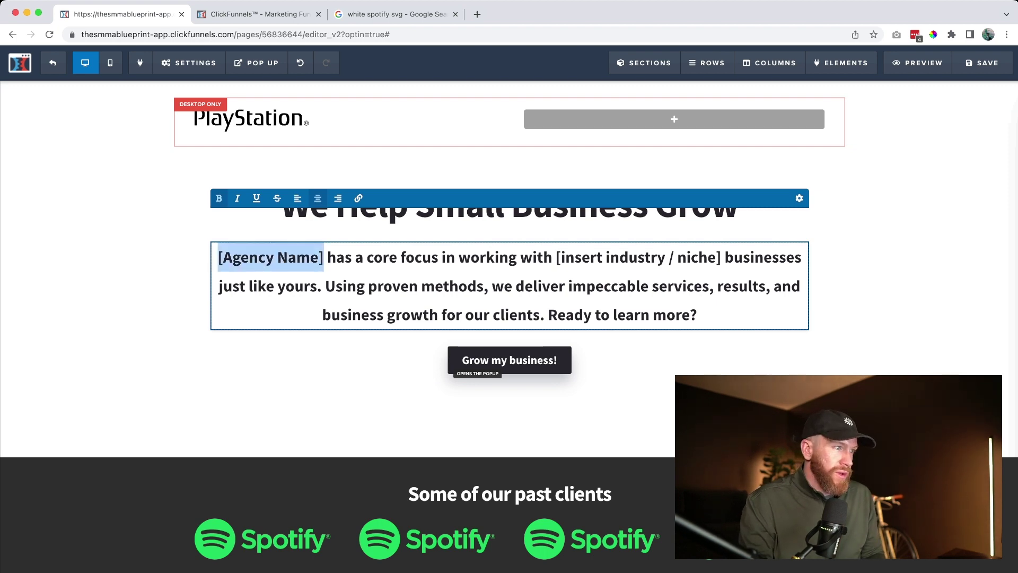
type("Playstation")
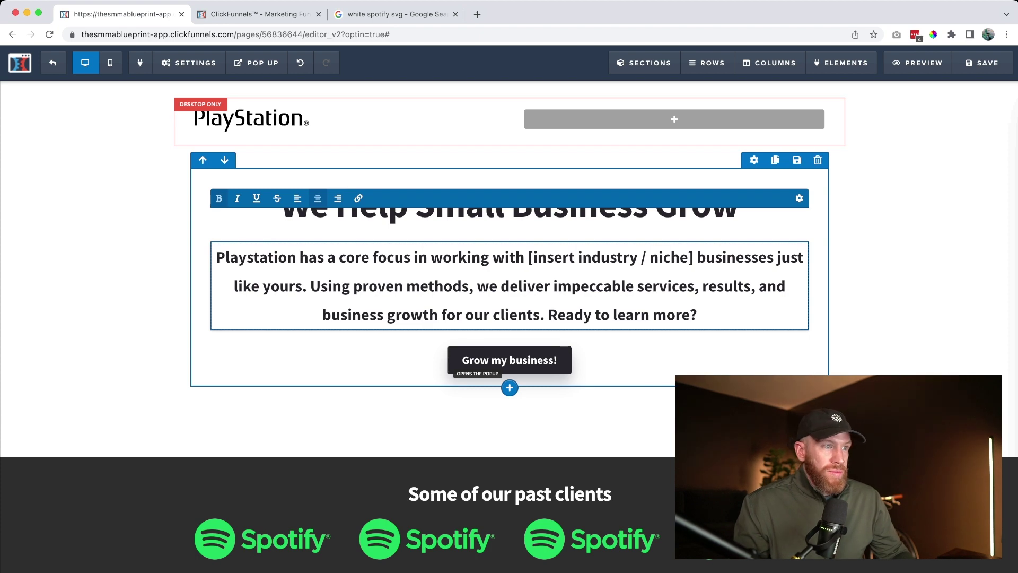
left_click_drag(528, 257, 693, 257)
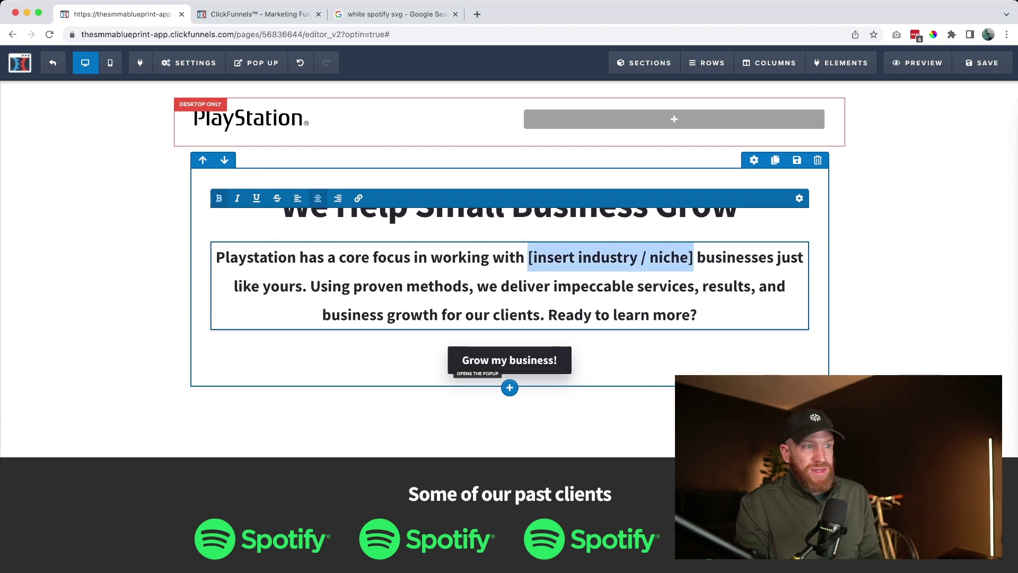
type("dental")
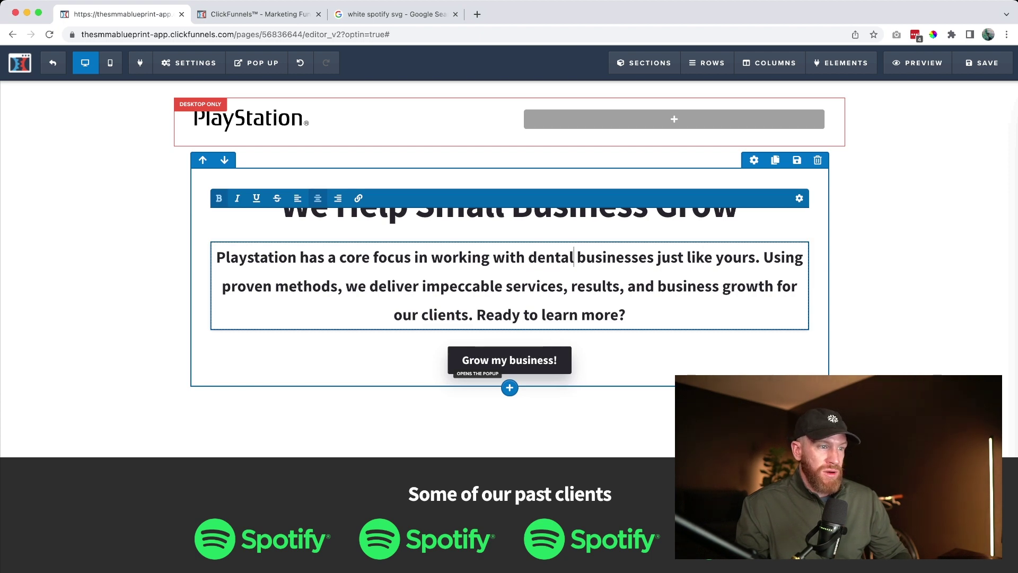
left_click(626, 314)
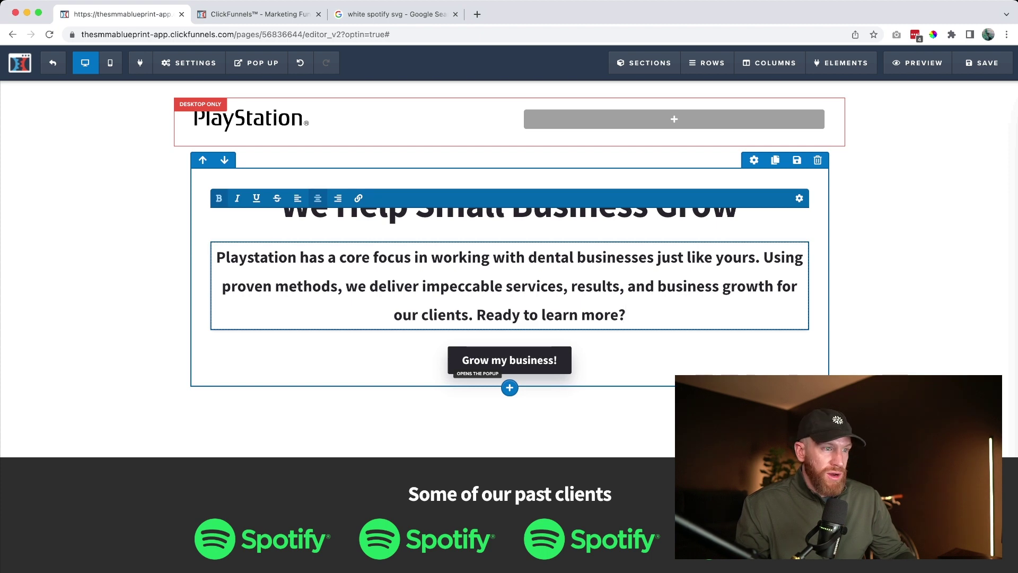
left_click(328, 360)
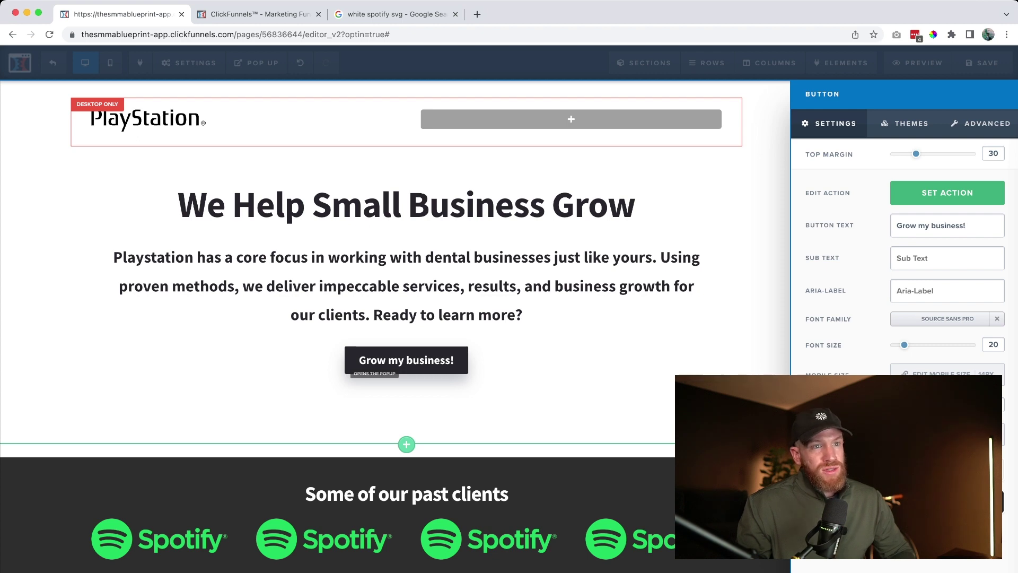
Preview the booking popup, then scroll down to the past clients section
left_click(256, 63)
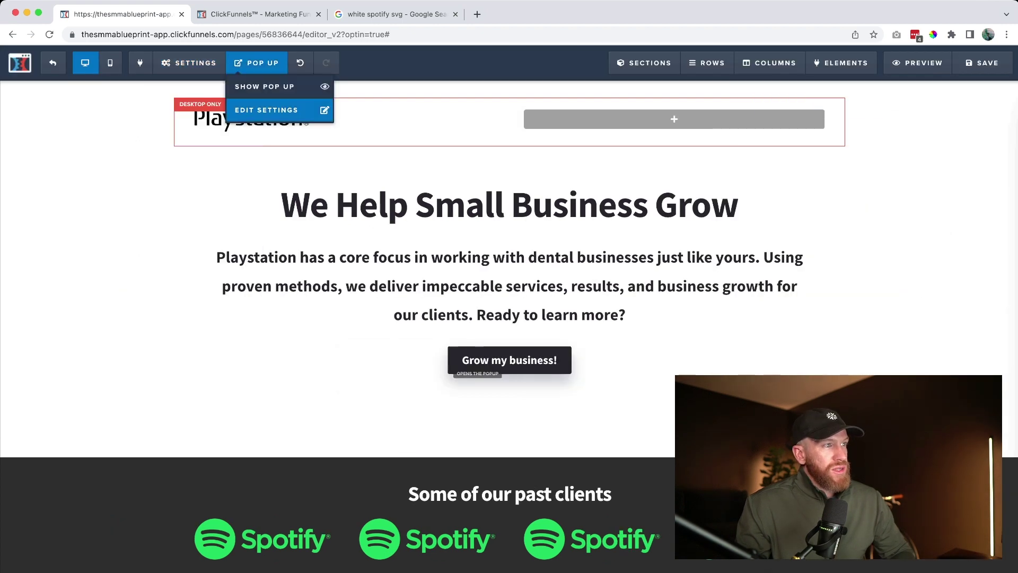
left_click(255, 86)
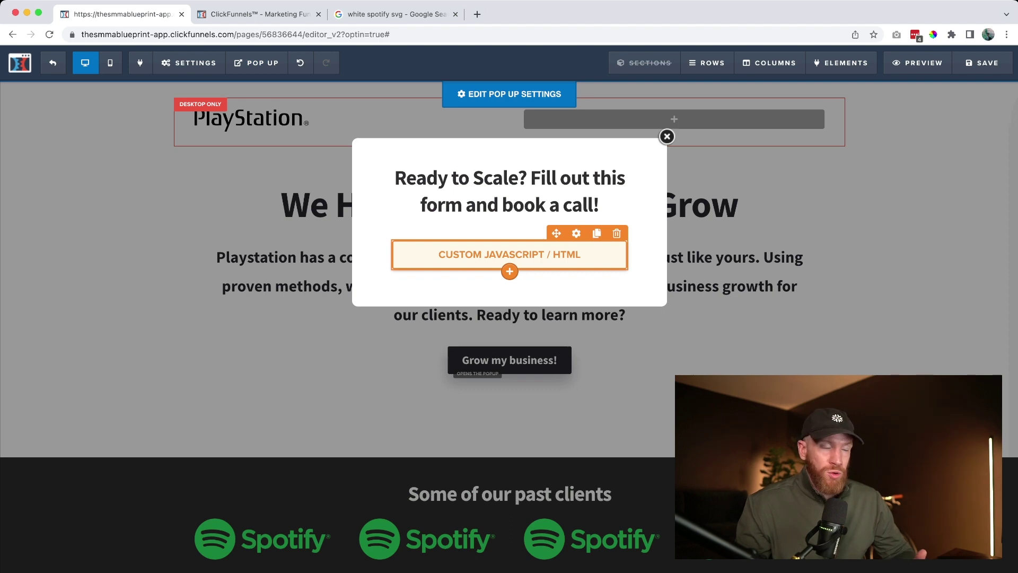
scroll(509, 239, "down", 5)
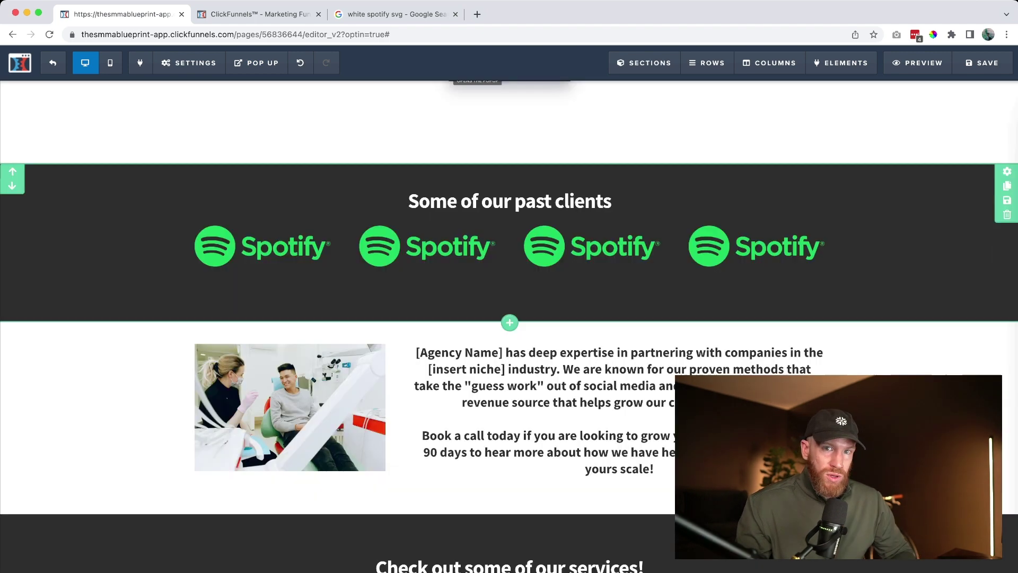
scroll(509, 276, "down", 3)
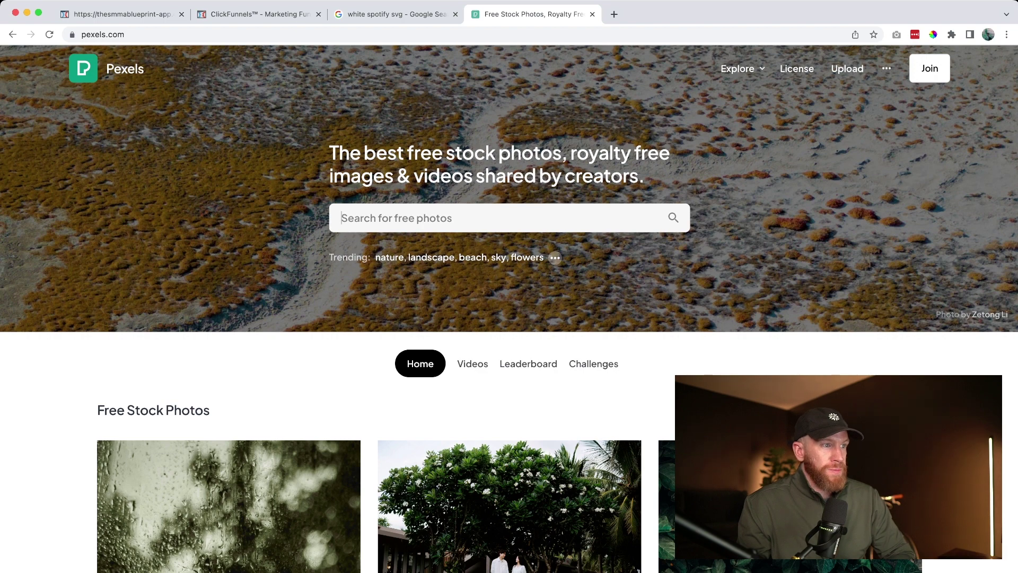
Search Pexels for 'small business' and download the 'Man and Man Inside Shop' café photo
type("small")
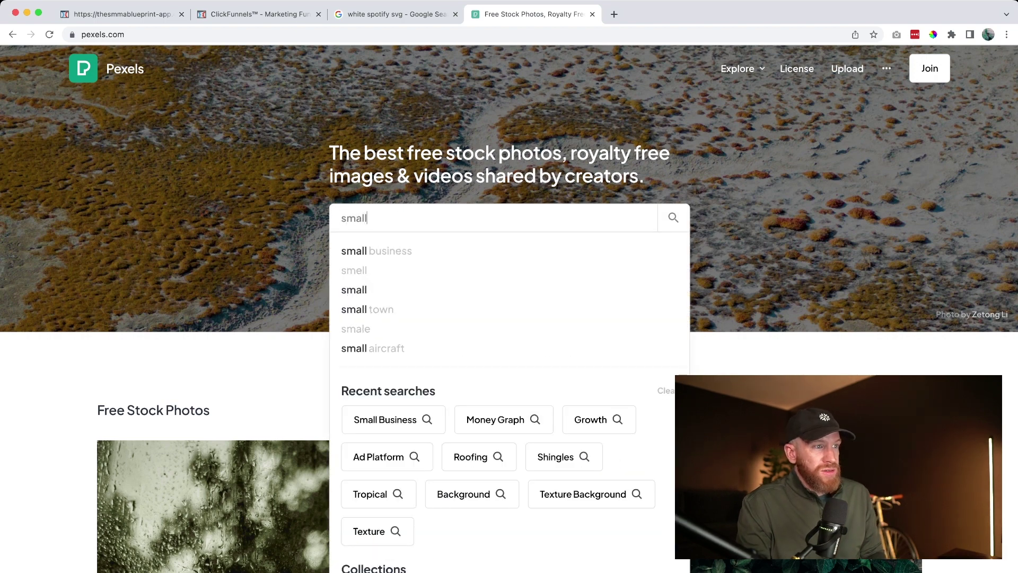
key("Down")
key("Return")
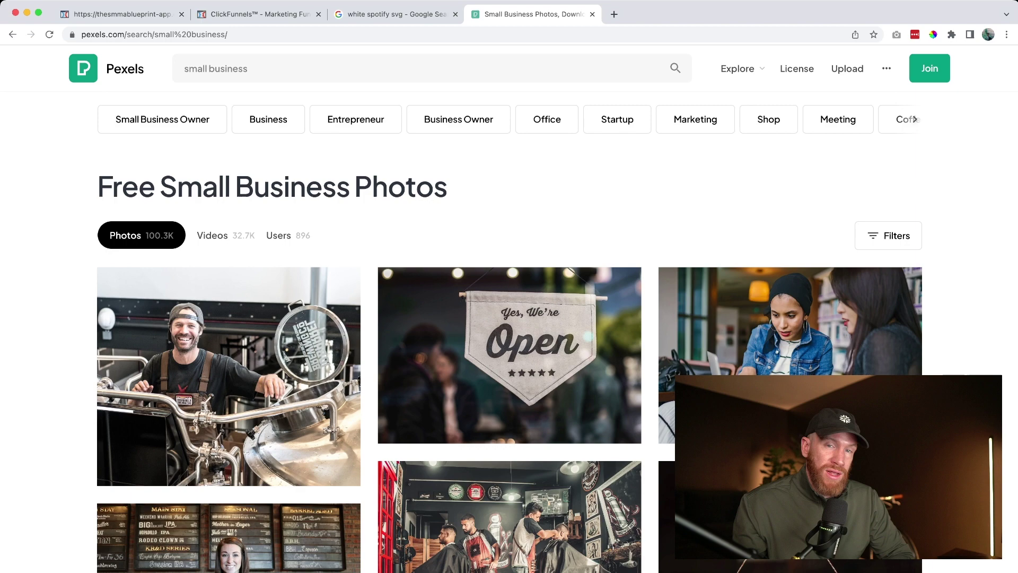
scroll(509, 329, "down", 10)
scroll(228, 371, "down", 3)
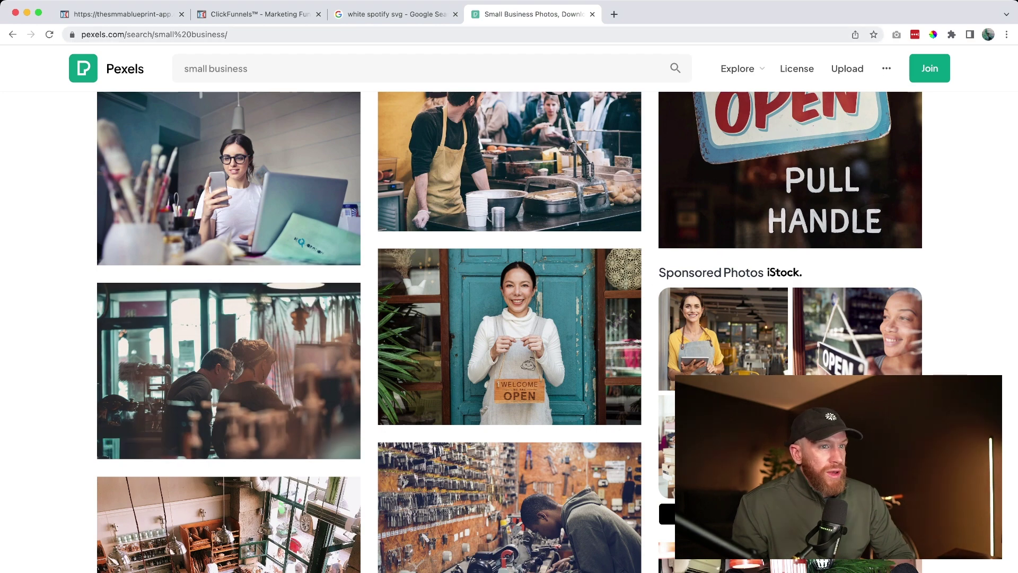
left_click(228, 371)
left_click(843, 111)
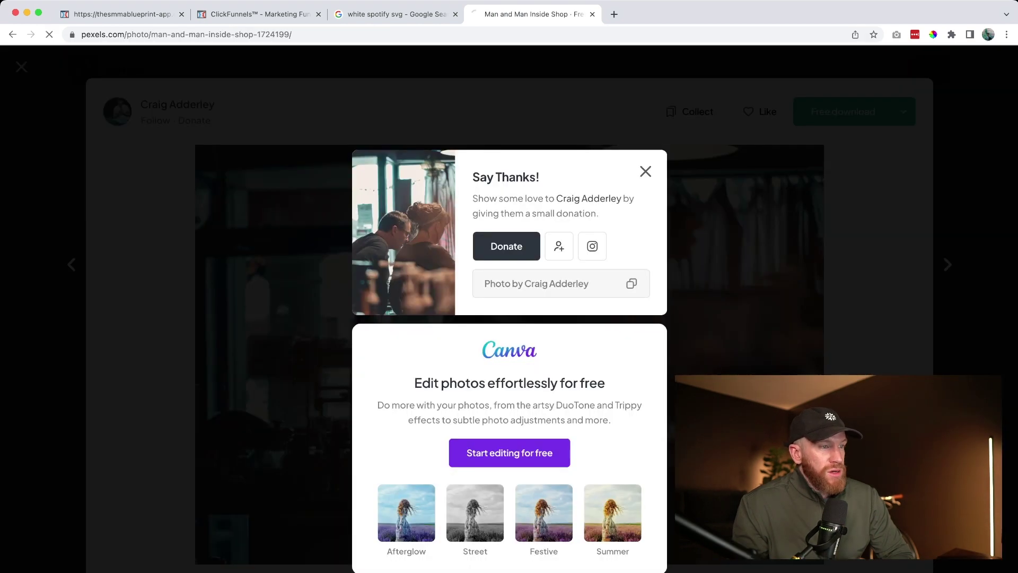
Swap the dental office image beside the agency description for the downloaded café photo
key("super+1")
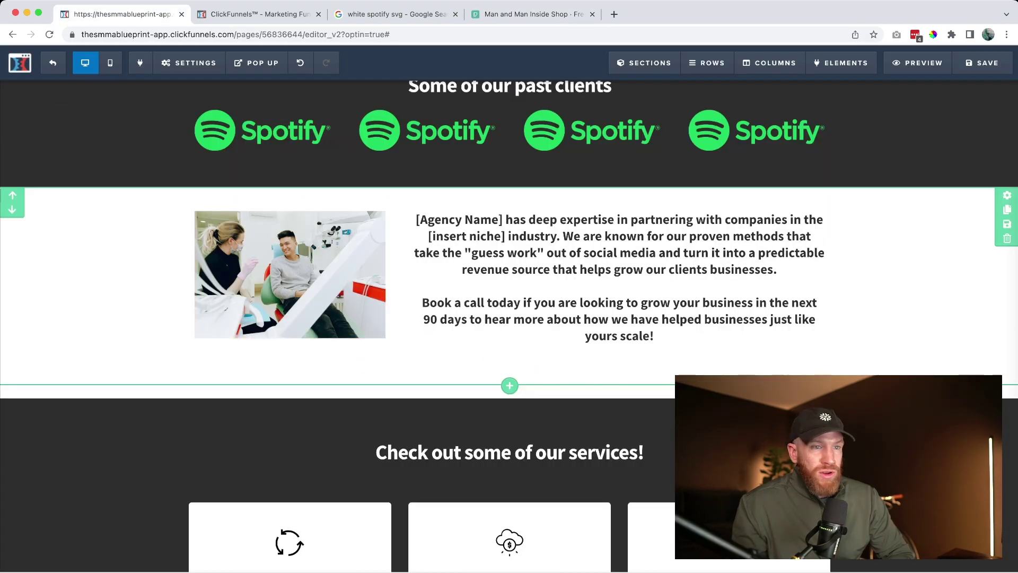
left_click(290, 274)
left_click(880, 159)
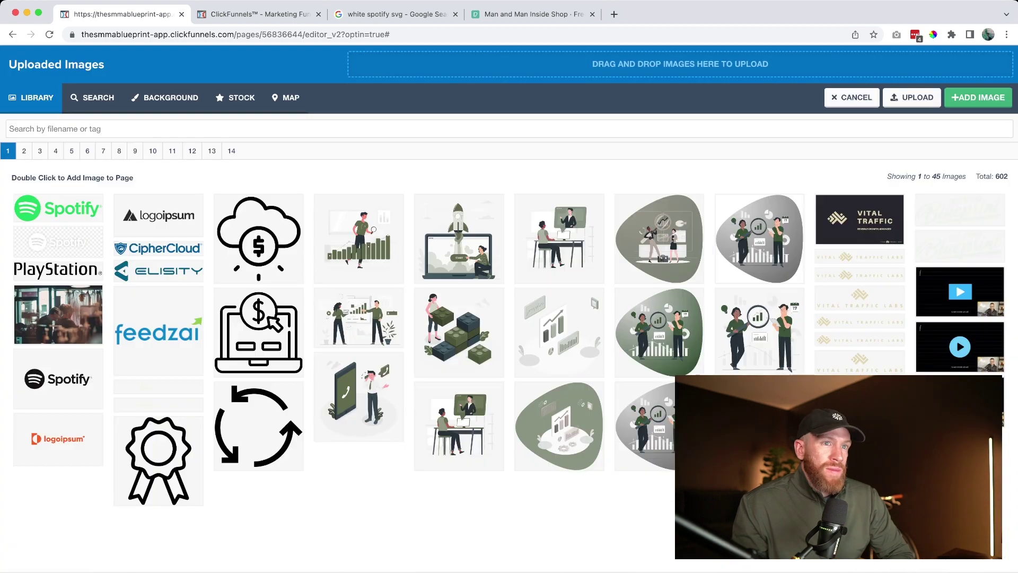
left_click(59, 315)
left_click(978, 97)
scroll(509, 318, "down", 5)
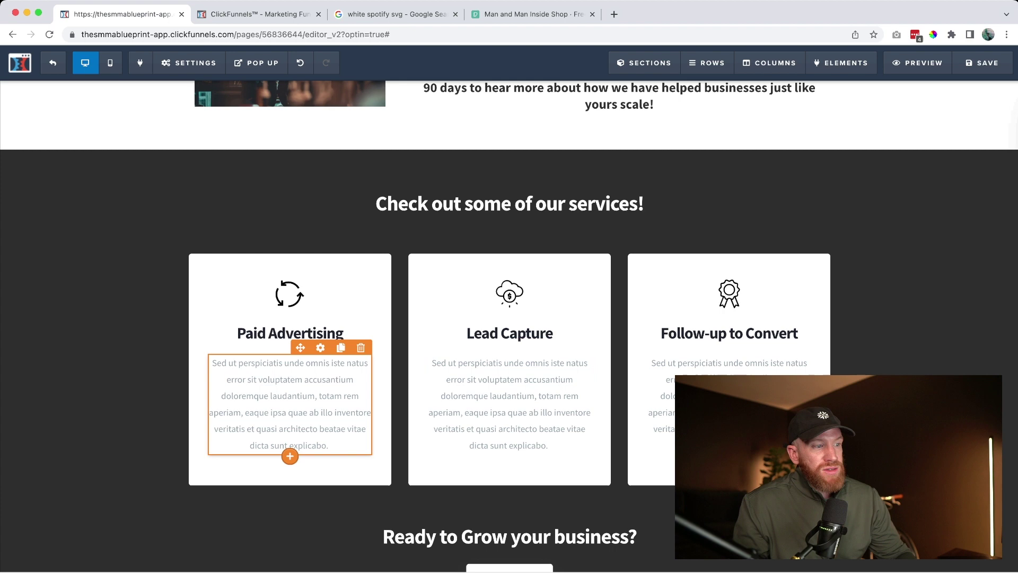
Delete the Paid Advertising placeholder paragraph text and save the page
left_click(313, 412)
left_click_drag(329, 446, 239, 362)
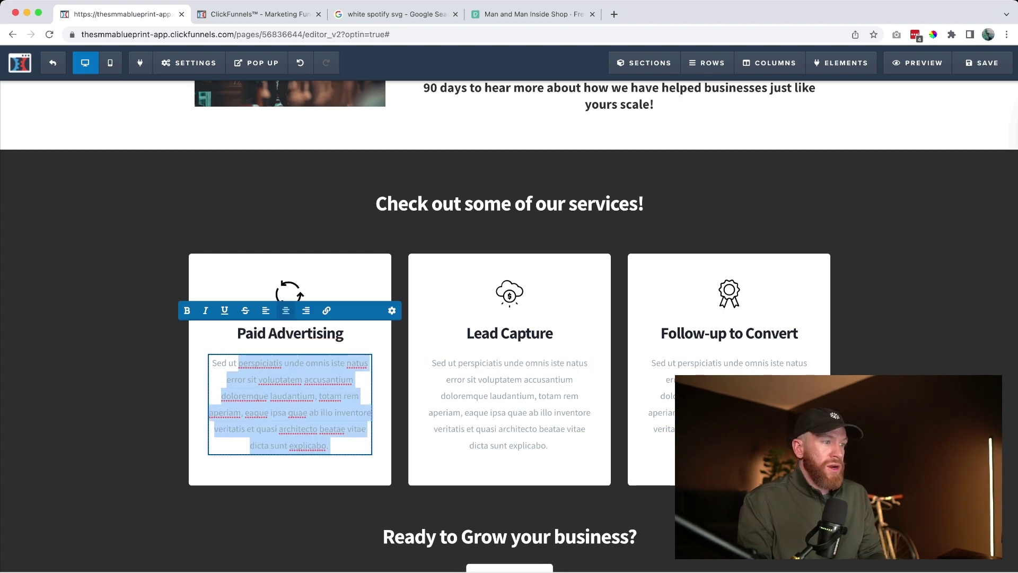
key("BackSpace")
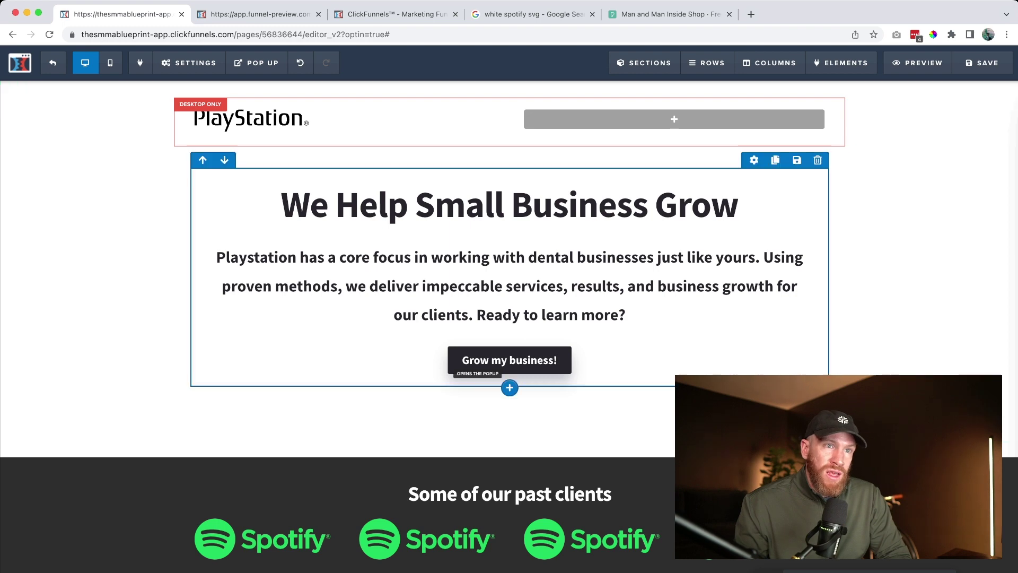
left_click(982, 63)
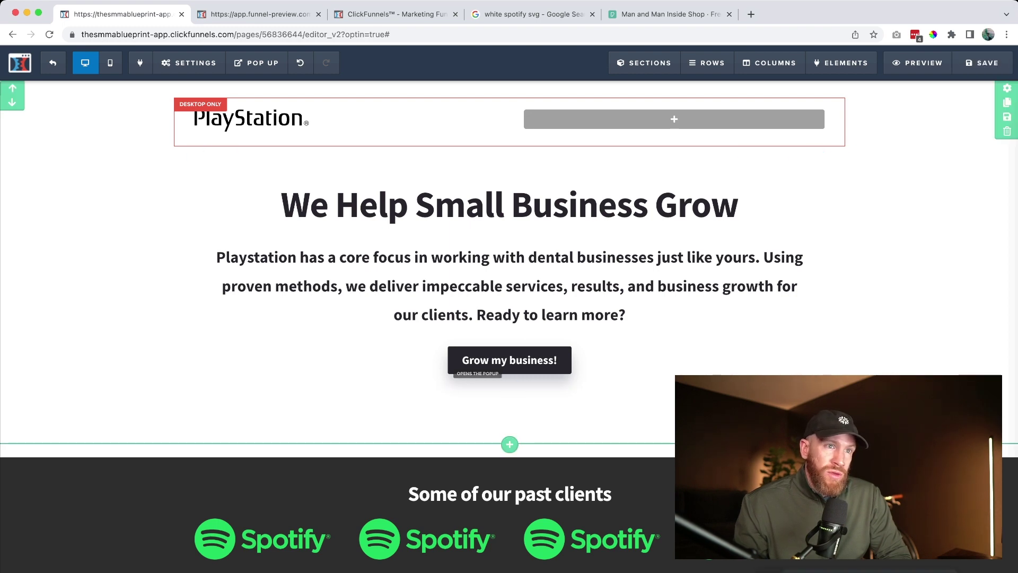
Open the funnel preview in a new tab and return to the editor
left_click(918, 62)
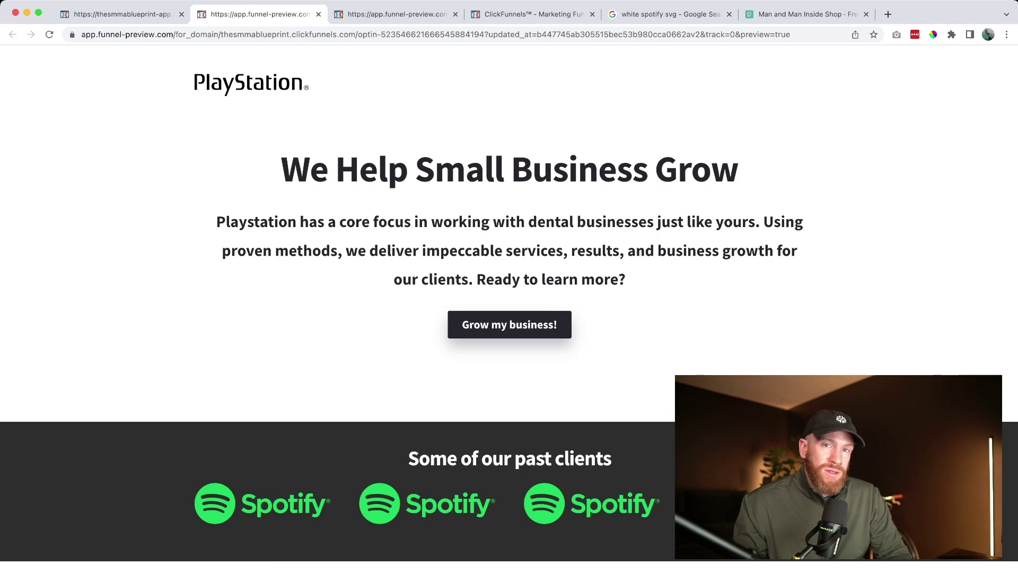
key("ctrl+shift+Tab")
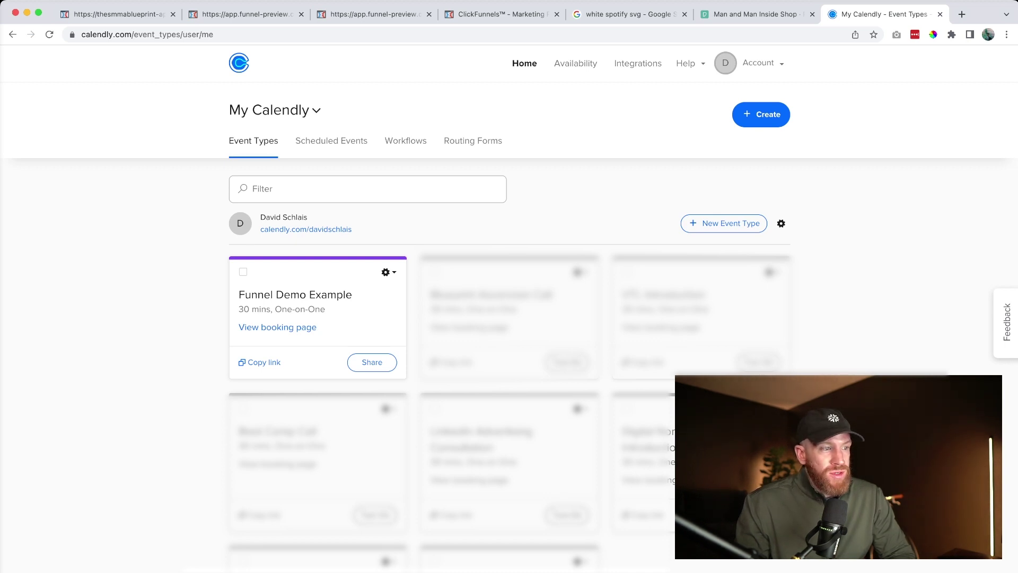
Choose the inline embed option for the Funnel Demo Example booking page
left_click(356, 361)
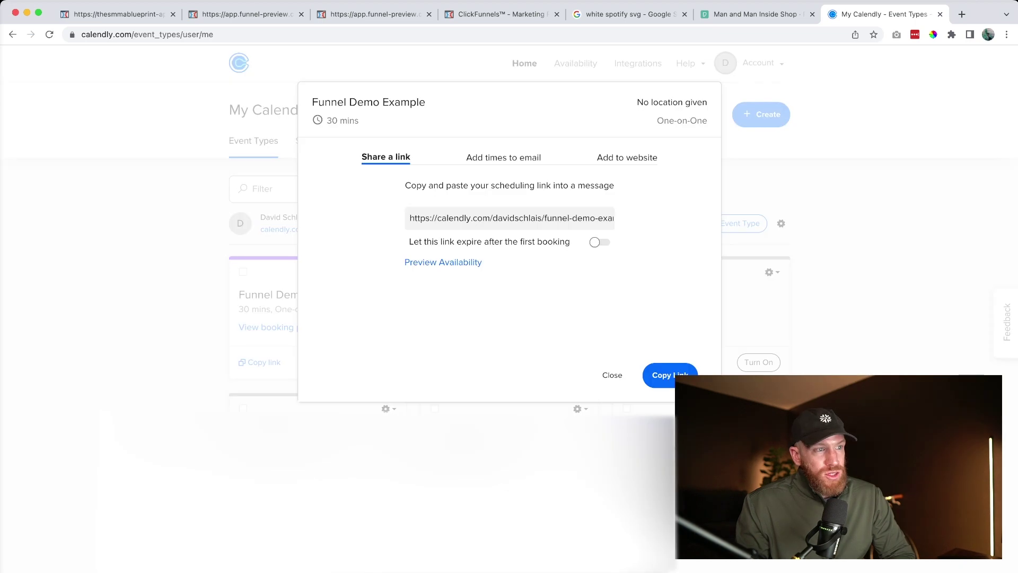
left_click(626, 157)
left_click(509, 239)
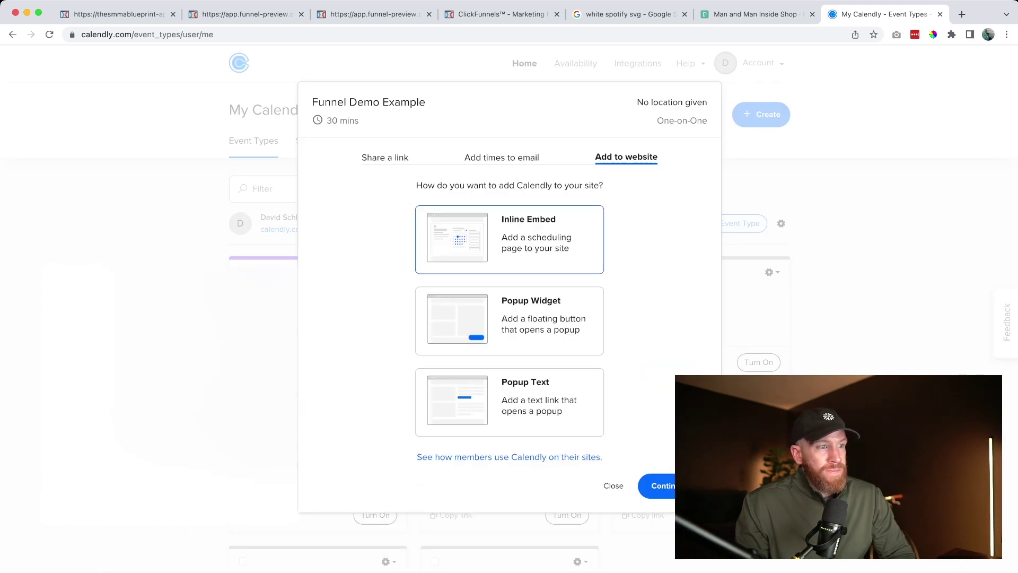
left_click(658, 486)
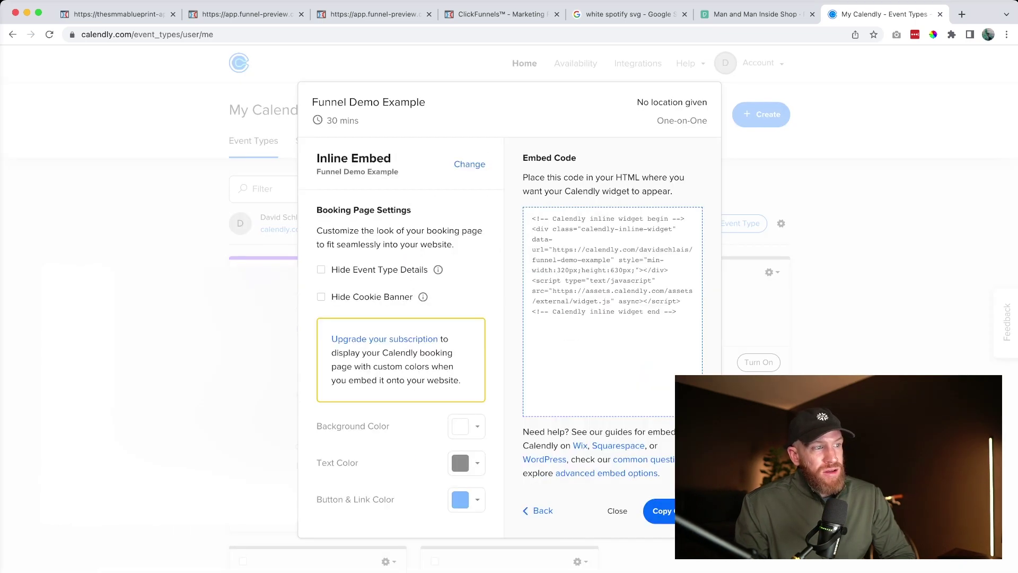
Hide event type details and the cookie banner in the embed, then copy the code
left_click(321, 270)
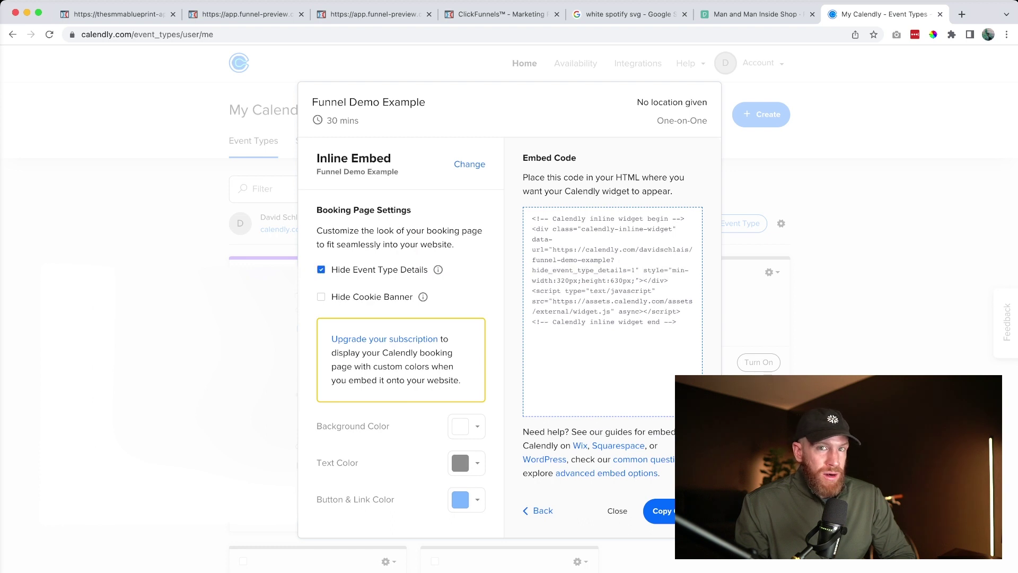
left_click(321, 296)
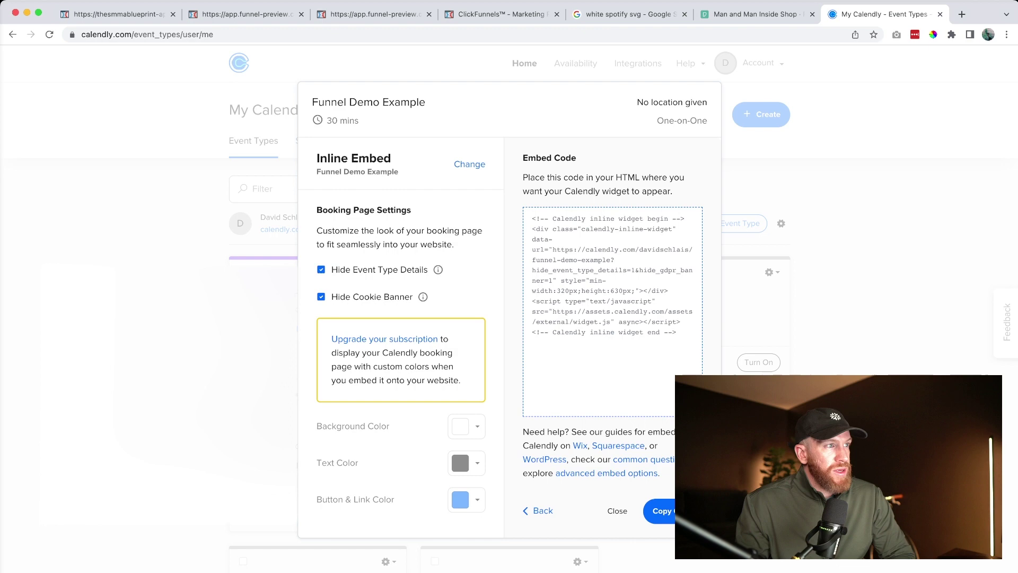
left_click(661, 511)
key("super+1")
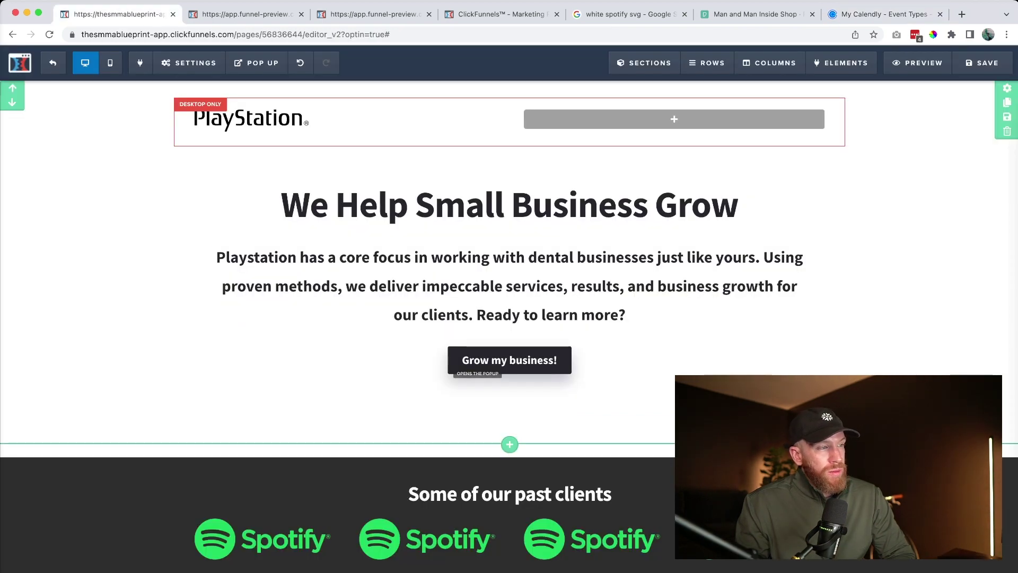
Paste the Calendly inline embed code into the booking popup's Custom JS/HTML element
left_click(256, 63)
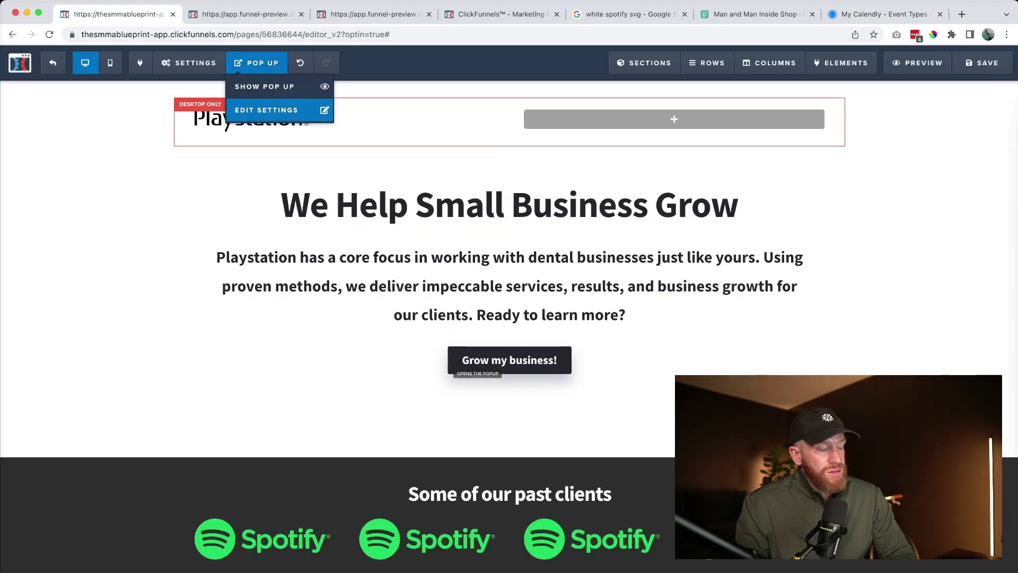
left_click(266, 110)
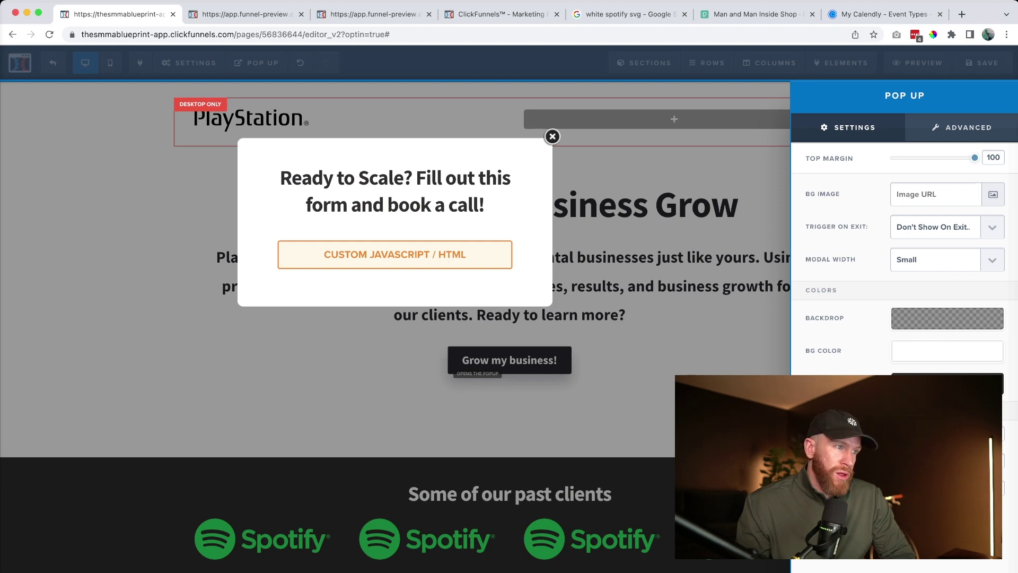
left_click(504, 254)
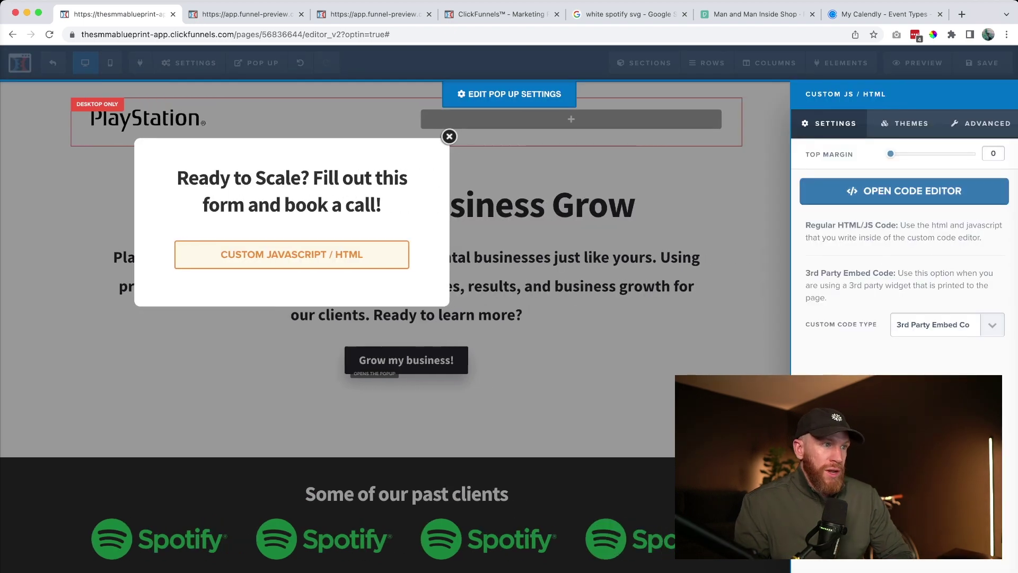
left_click(904, 191)
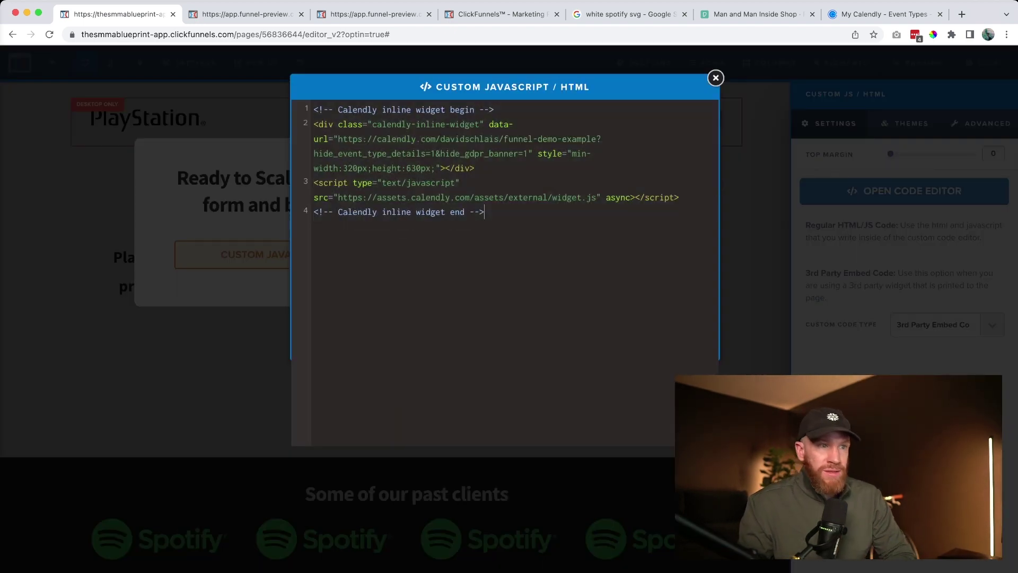
key("Escape")
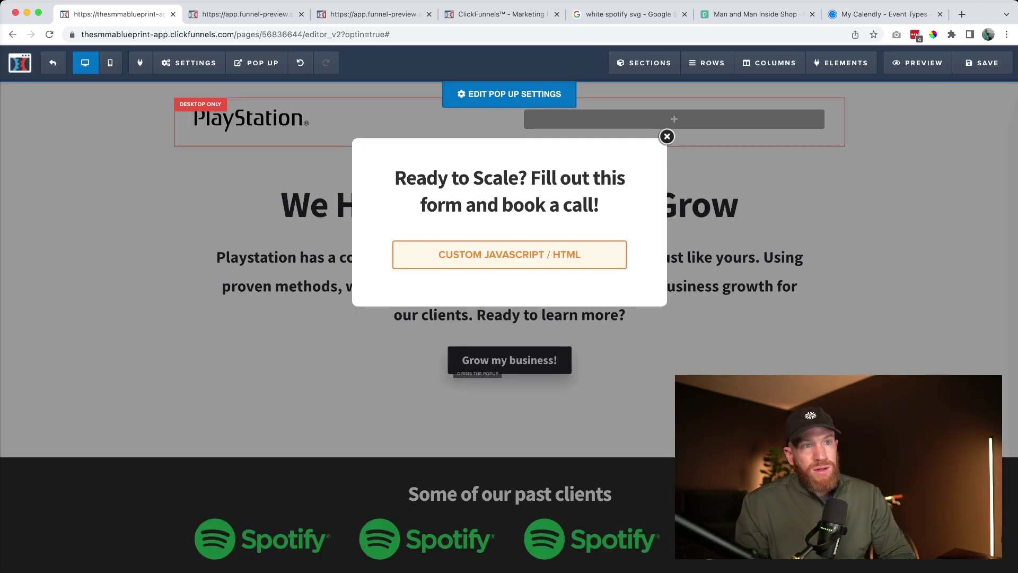
Preview the page and test picking November 1 in the popup's booking calendar
left_click(917, 63)
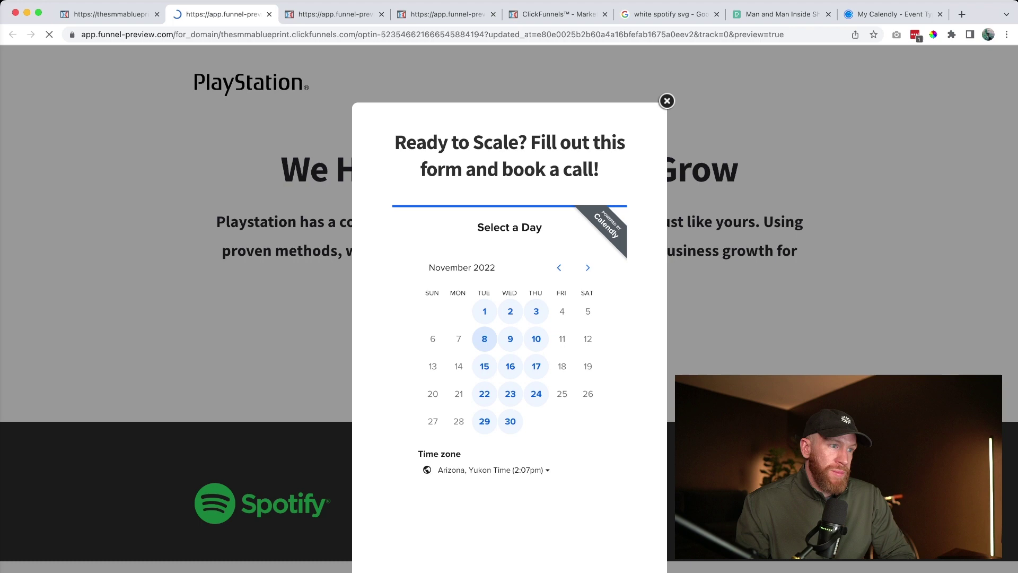
left_click(484, 311)
left_click(109, 14)
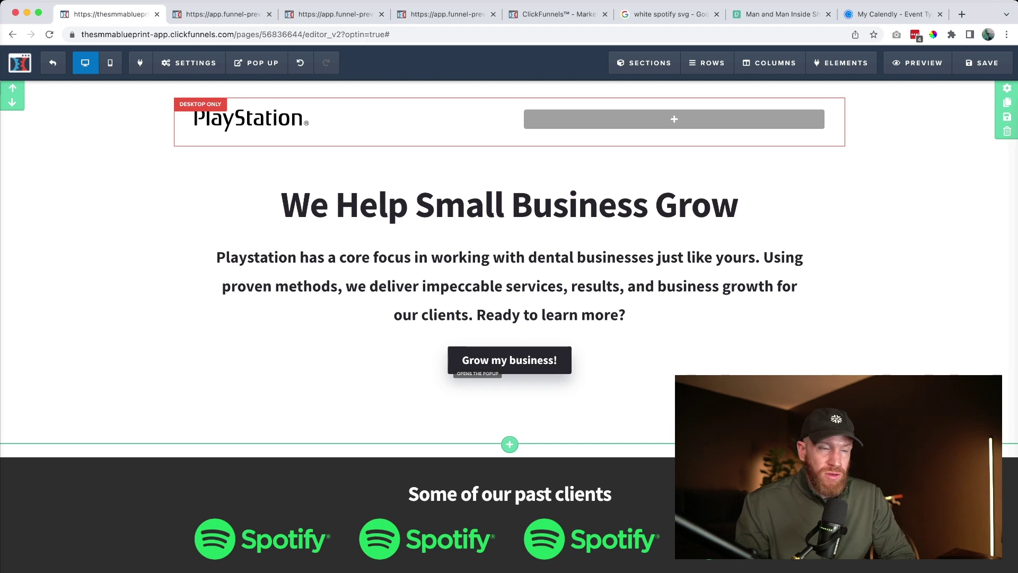
Set the page's SEO meta title to 'Playstation Agency Website'
left_click(189, 63)
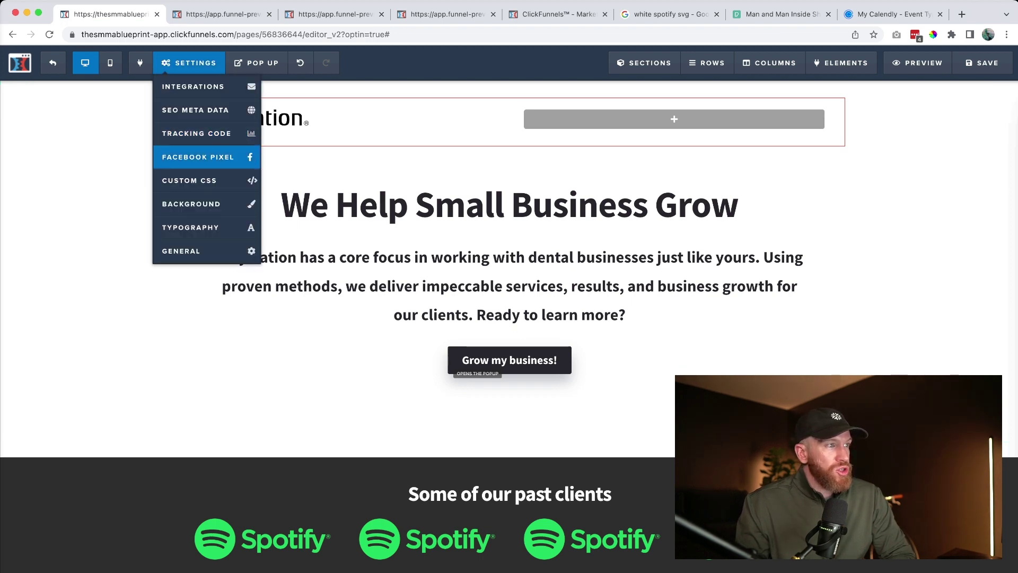
left_click(195, 109)
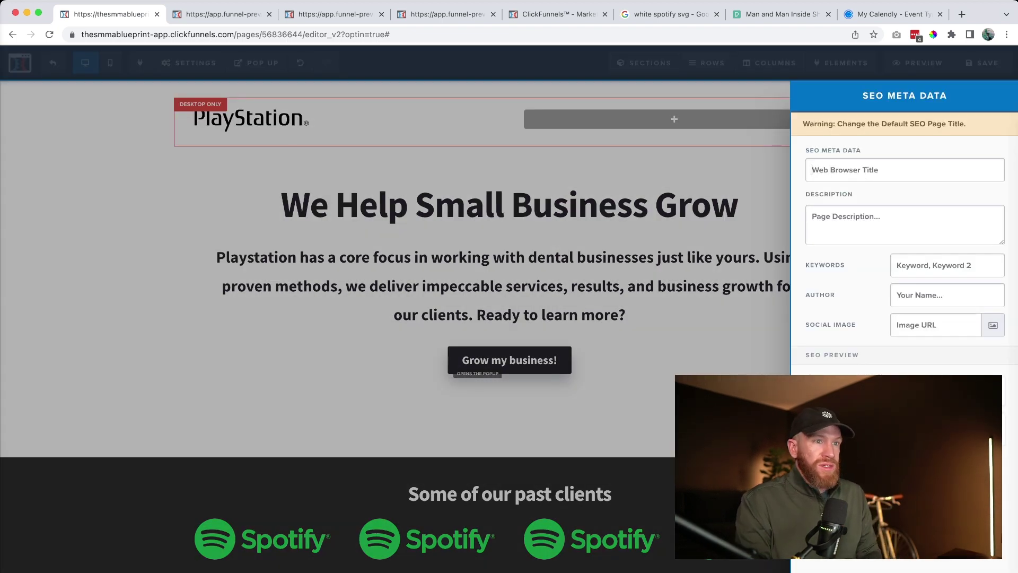
type("Playstation Agency Website")
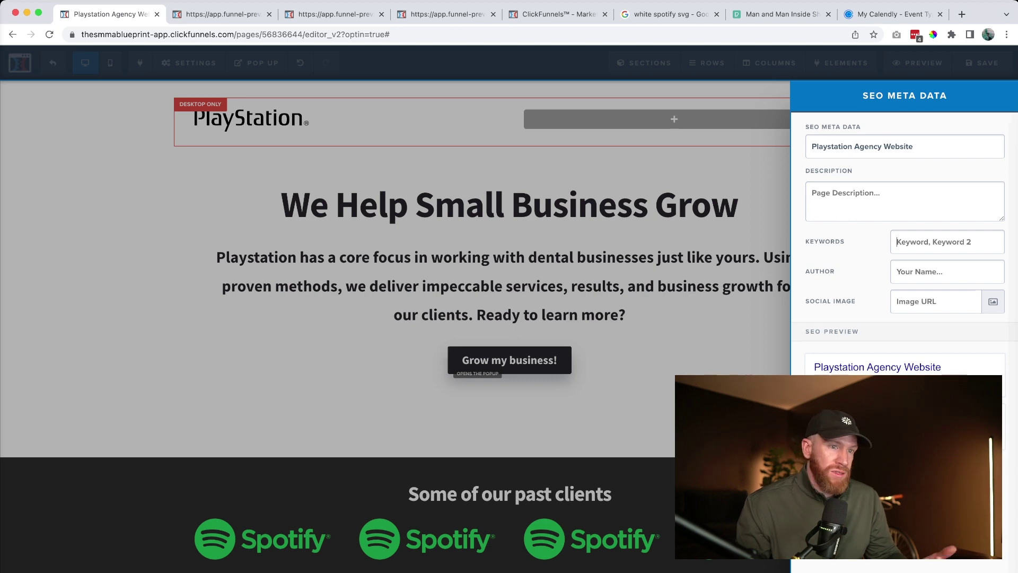
left_click(902, 241)
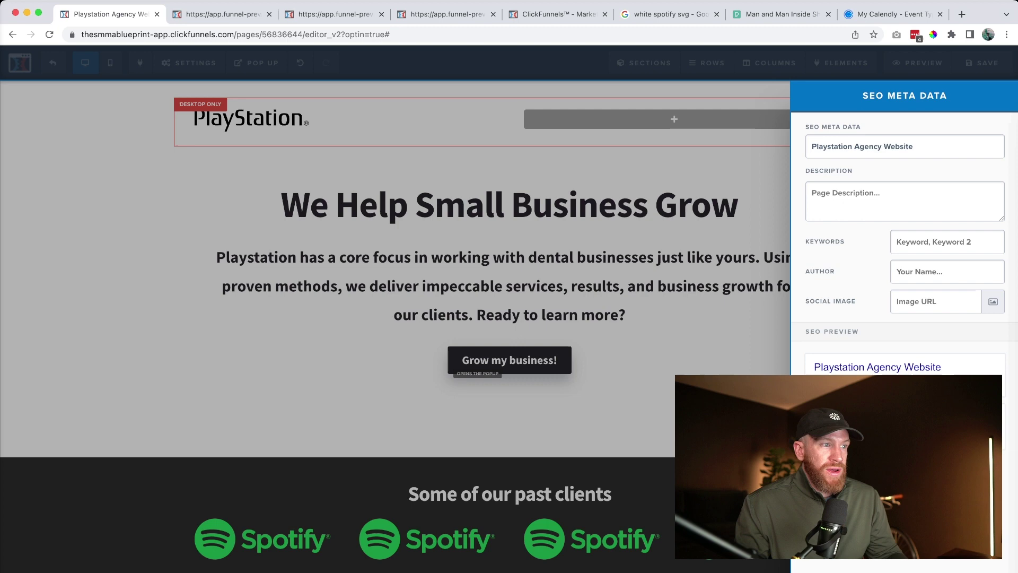
Pick a social sharing image from the uploaded library and save the page
left_click(992, 301)
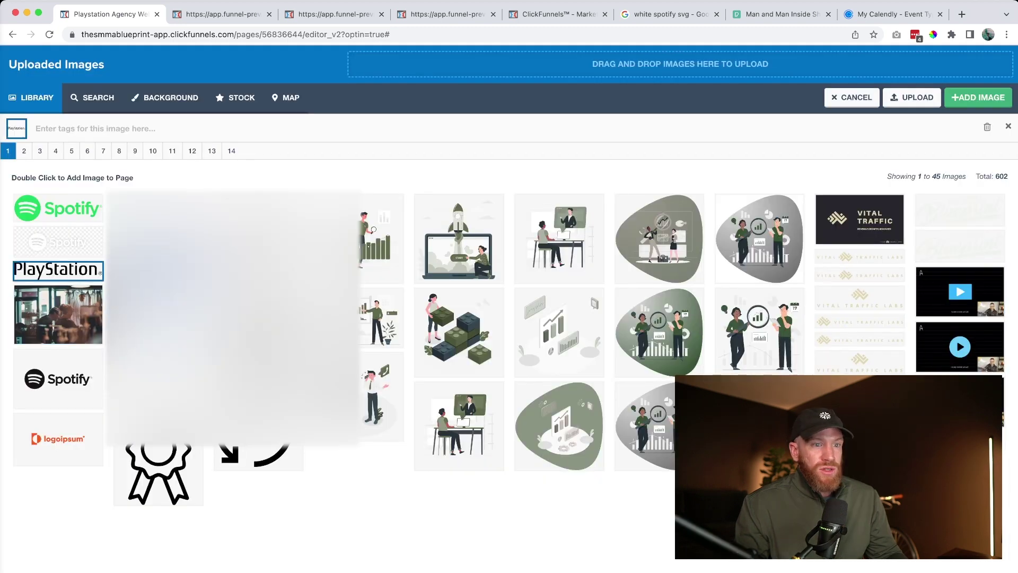
key("Escape")
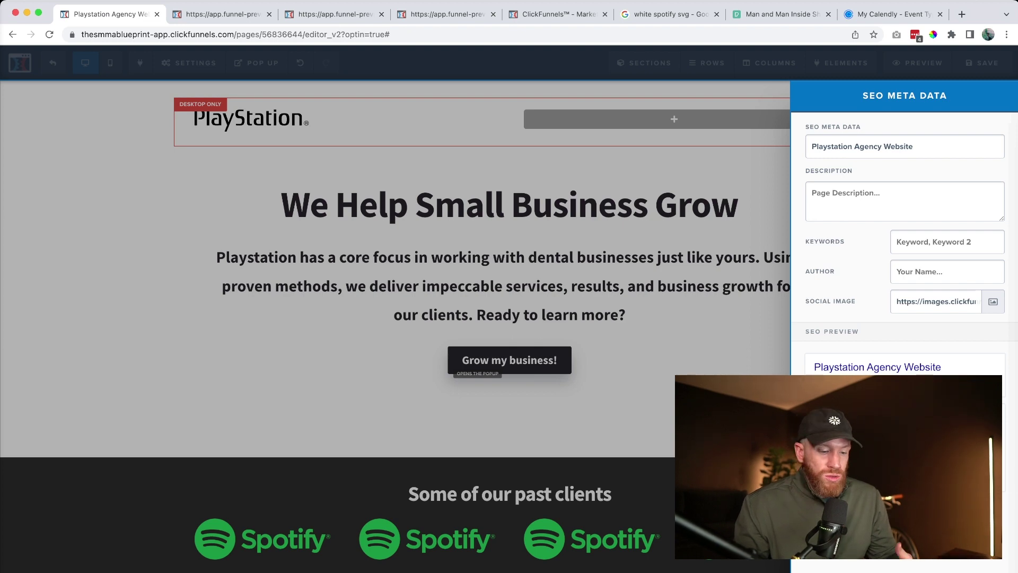
key("Escape")
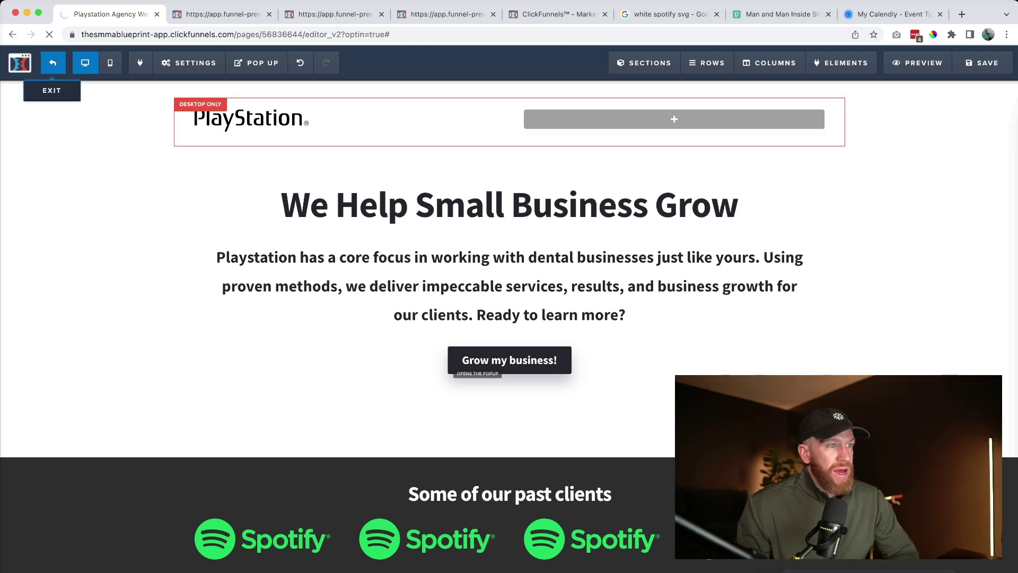
Exit the editor, open the Agency Website Template funnel's Settings tab, scroll through it and reload
left_click(20, 62)
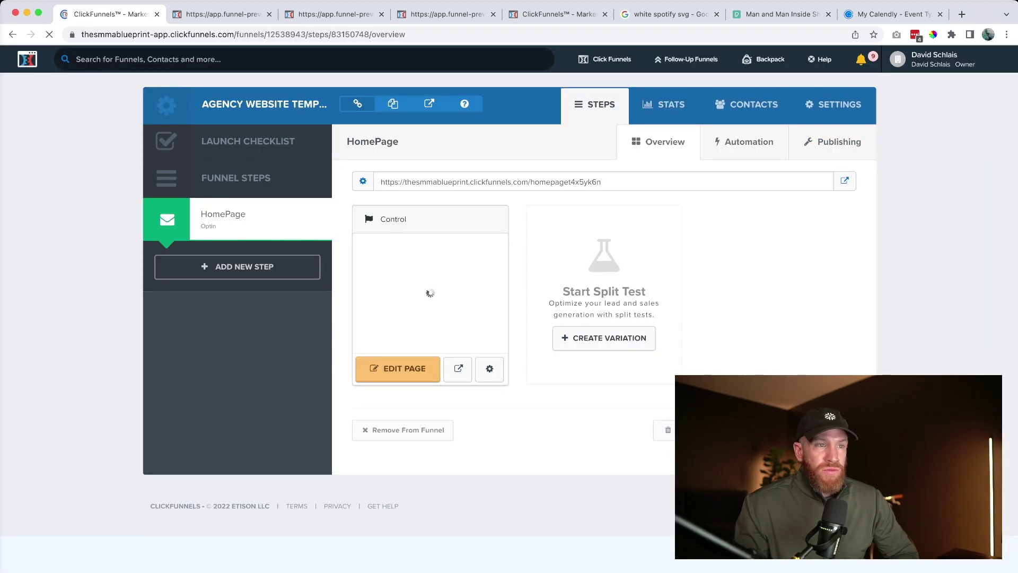
left_click(833, 104)
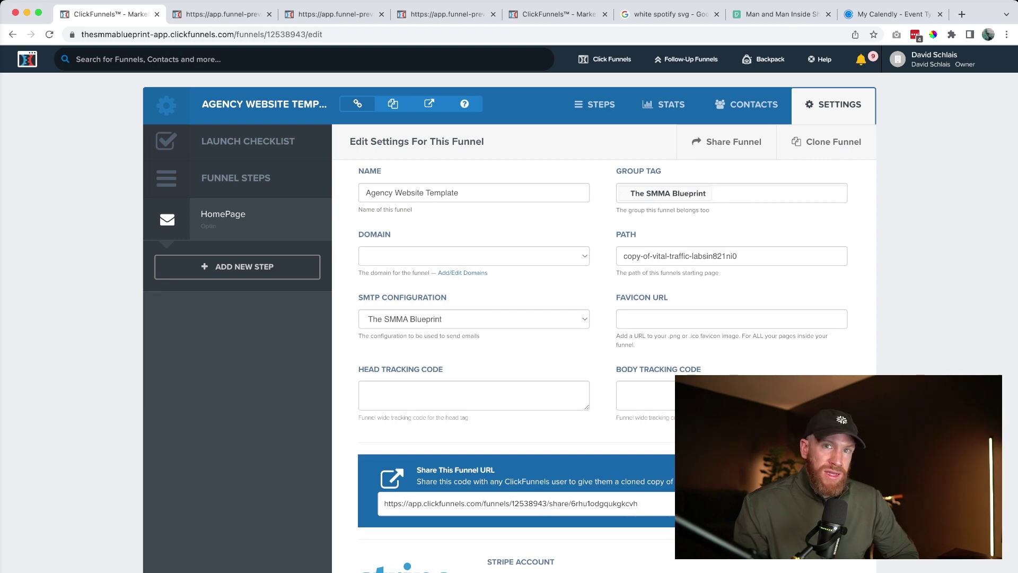
left_click(933, 59)
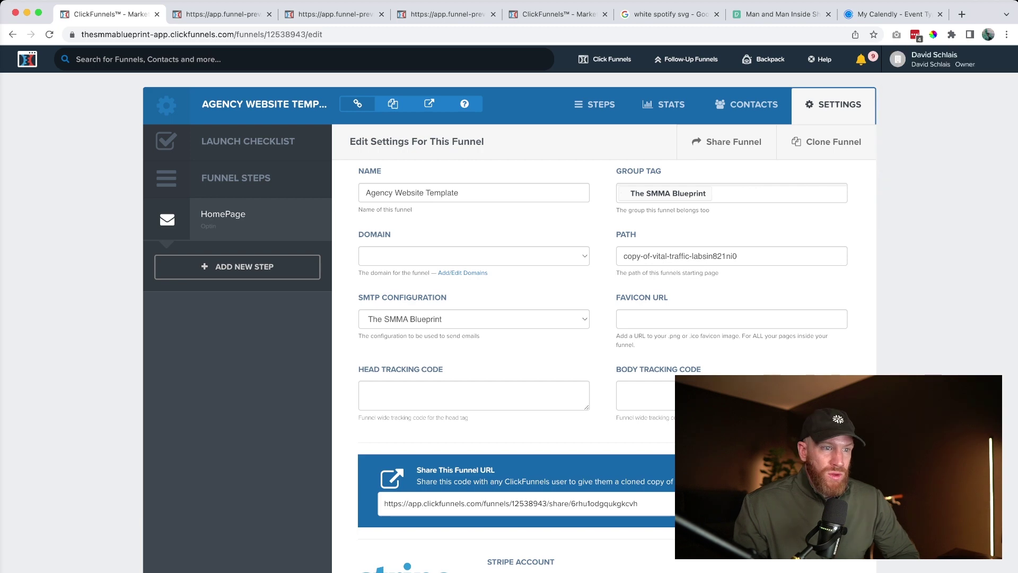
scroll(509, 308, "down", 20)
scroll(509, 307, "down", 2)
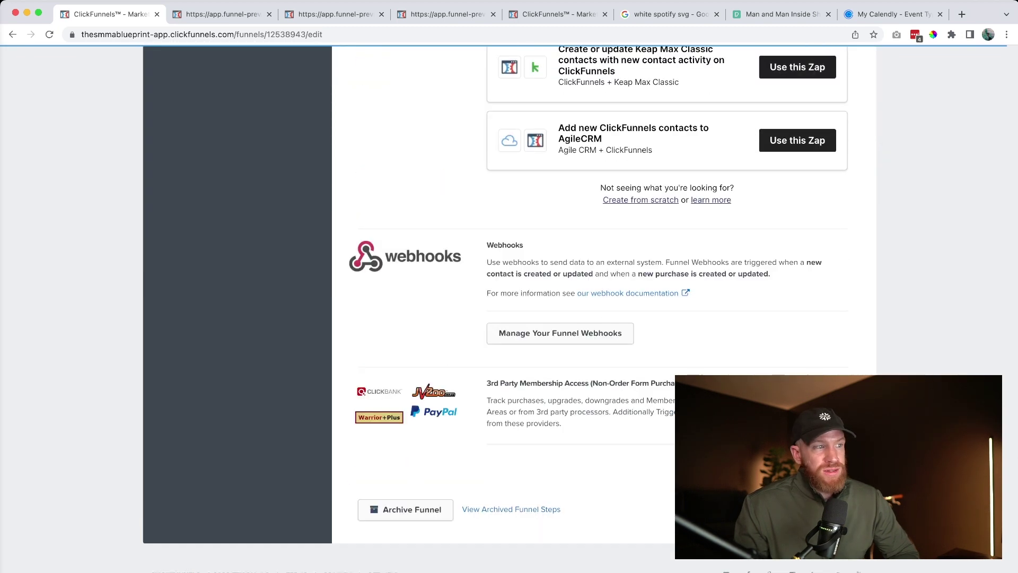
key("super+r")
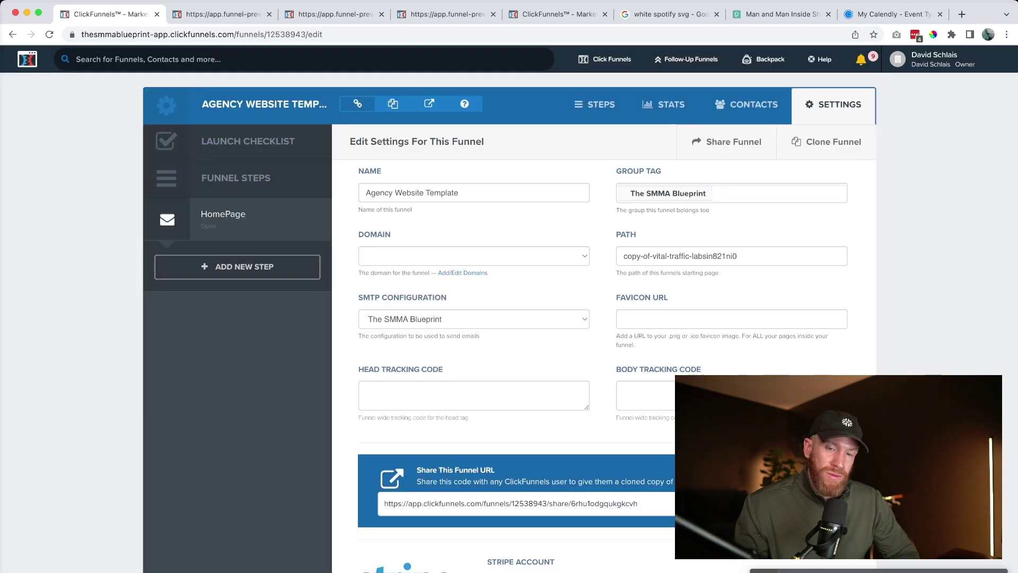